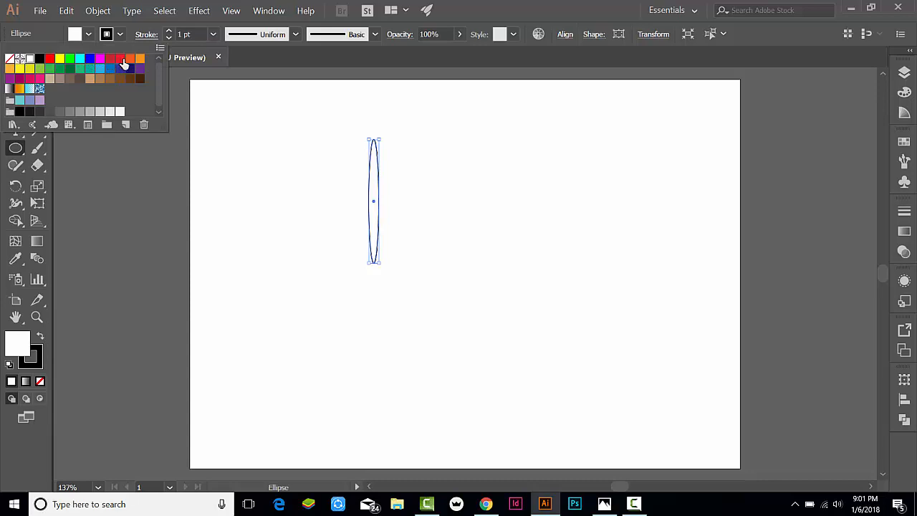
Step: Fill the narrow ellipse with orange-red and draw a rectangle covering its lower half
left_click(129, 58)
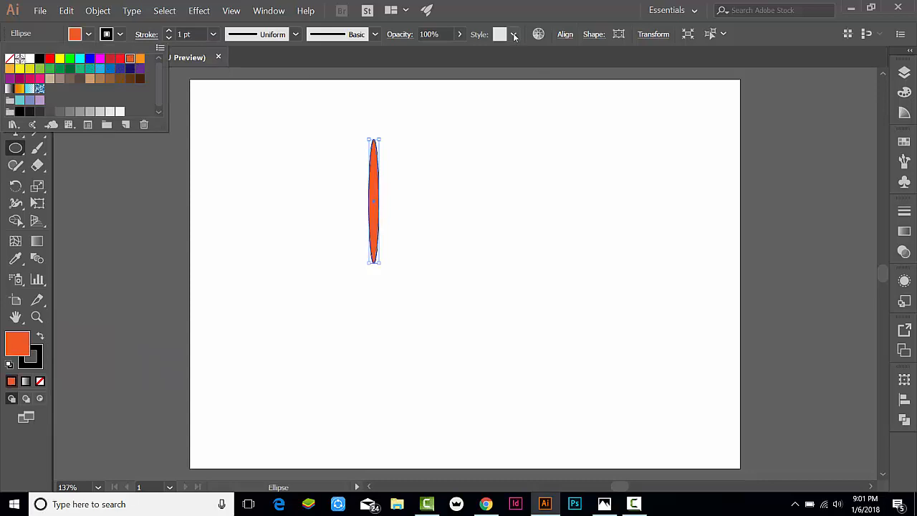
left_click(515, 8)
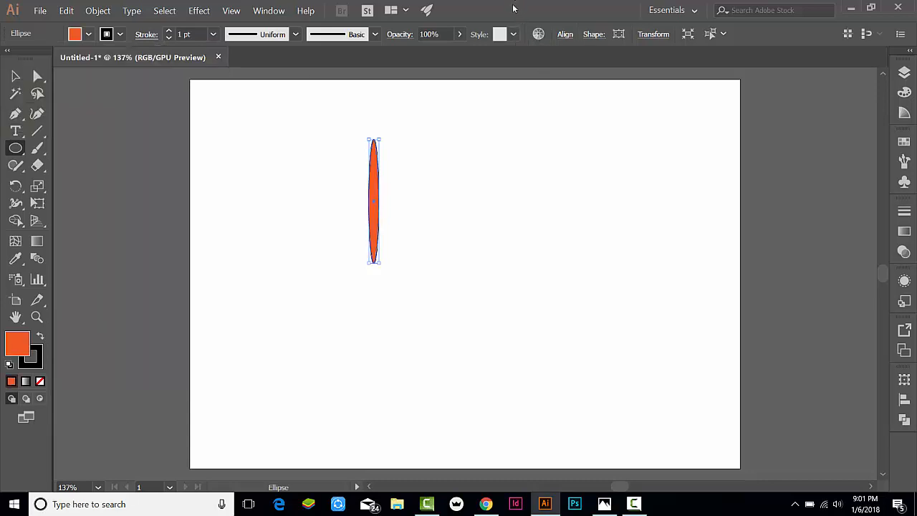
left_click_drag(16, 148, 87, 152)
left_click_drag(331, 201, 415, 281)
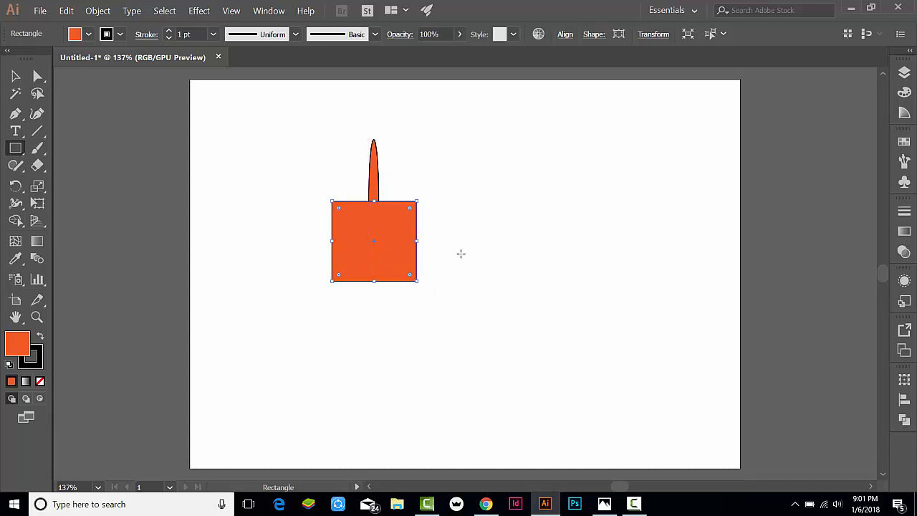
Step: Cut off the ellipse's lower half by subtracting the rectangle from it with Pathfinder's Minus Front
left_click(16, 76)
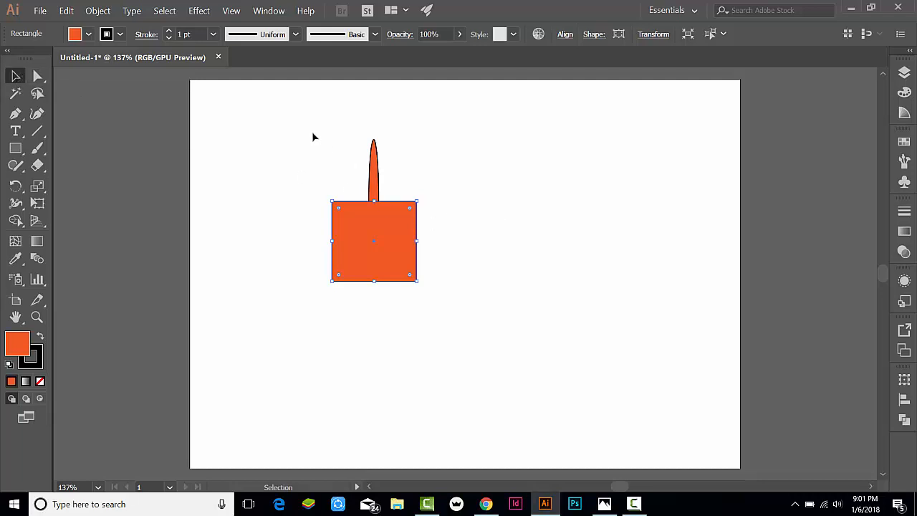
left_click_drag(313, 133, 438, 261)
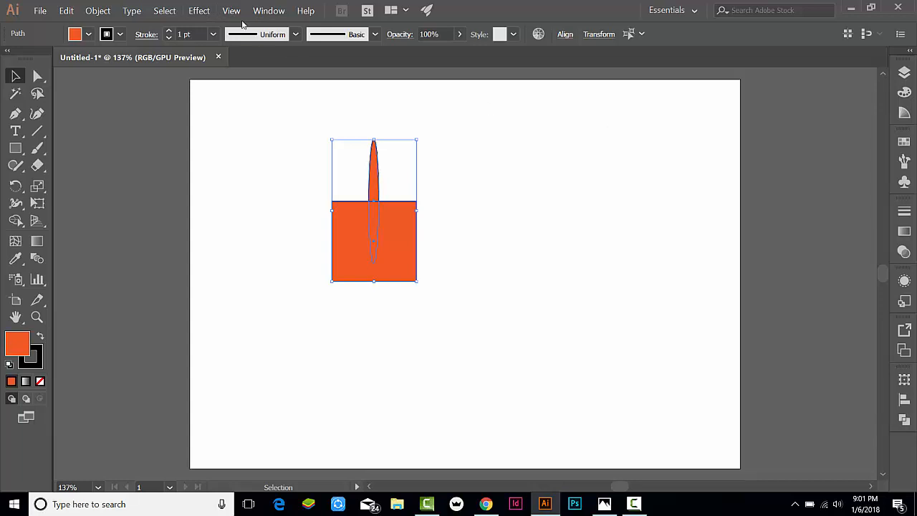
left_click(266, 10)
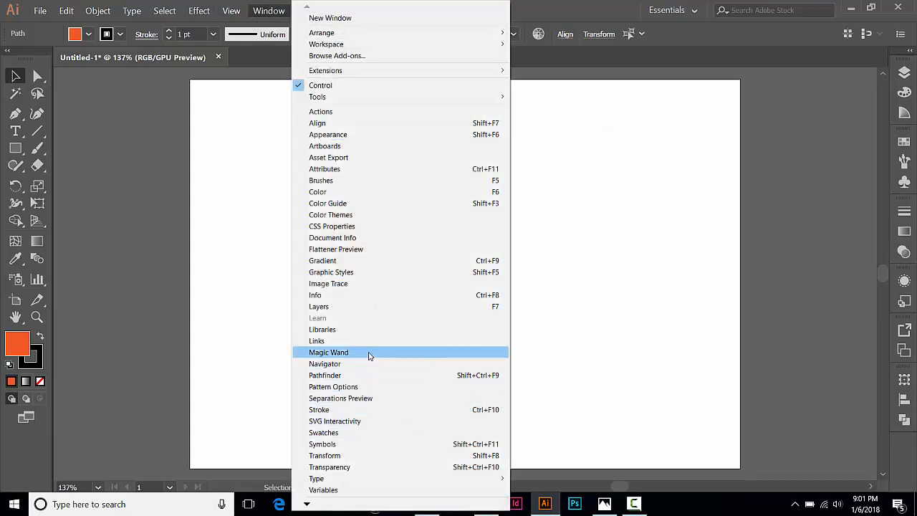
left_click(350, 376)
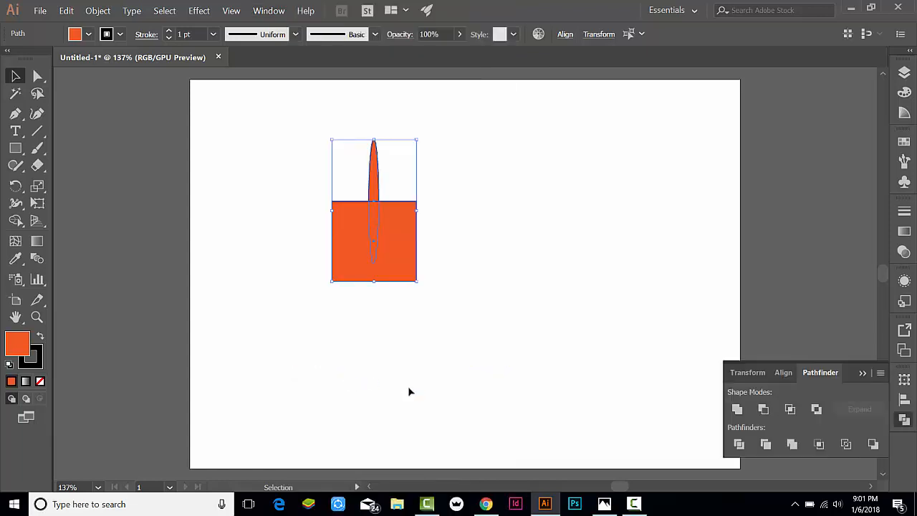
left_click(764, 412)
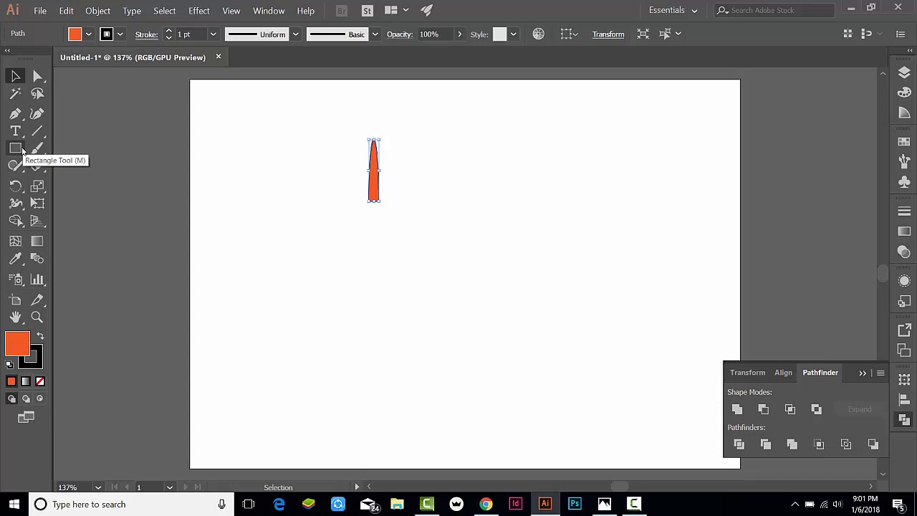
Step: Place a duplicate of the half-ellipse near the artboard's left edge and move the original slightly to the right
left_click_drag(22, 149, 9, 79)
left_click(10, 78)
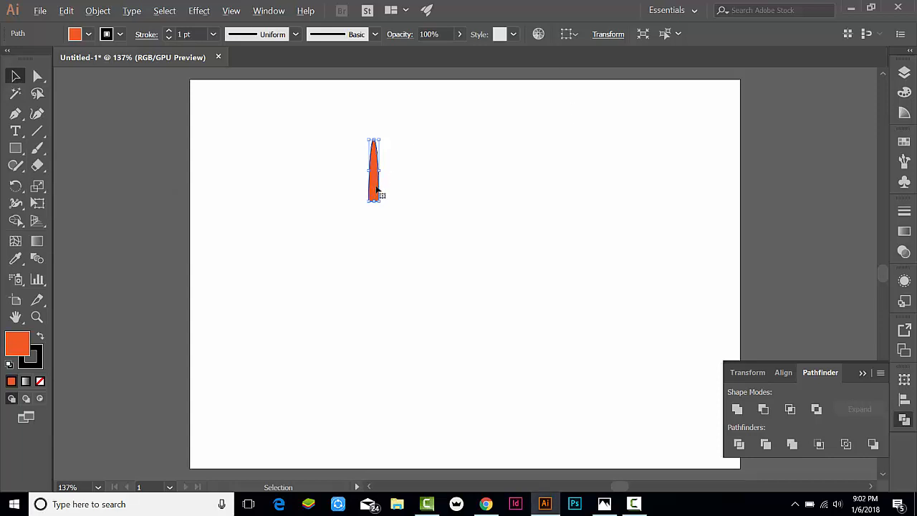
left_click_drag(376, 187, 208, 198)
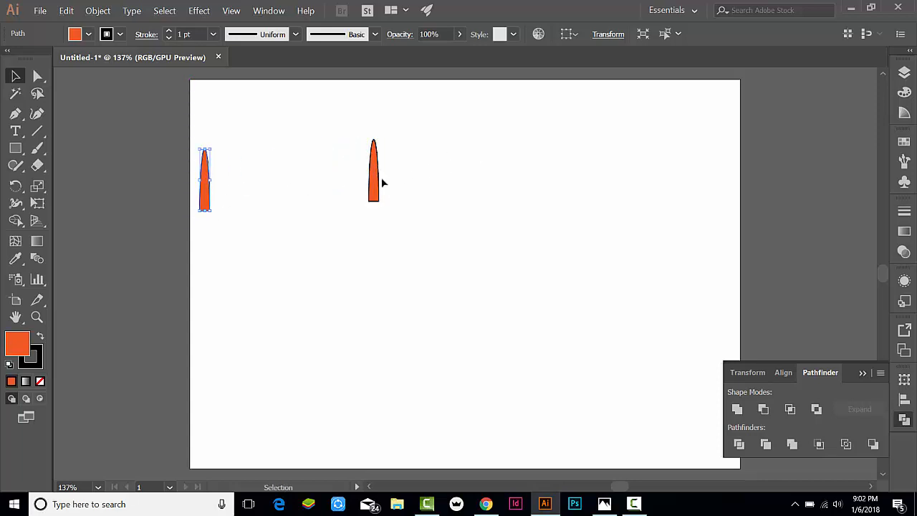
left_click_drag(376, 184, 425, 182)
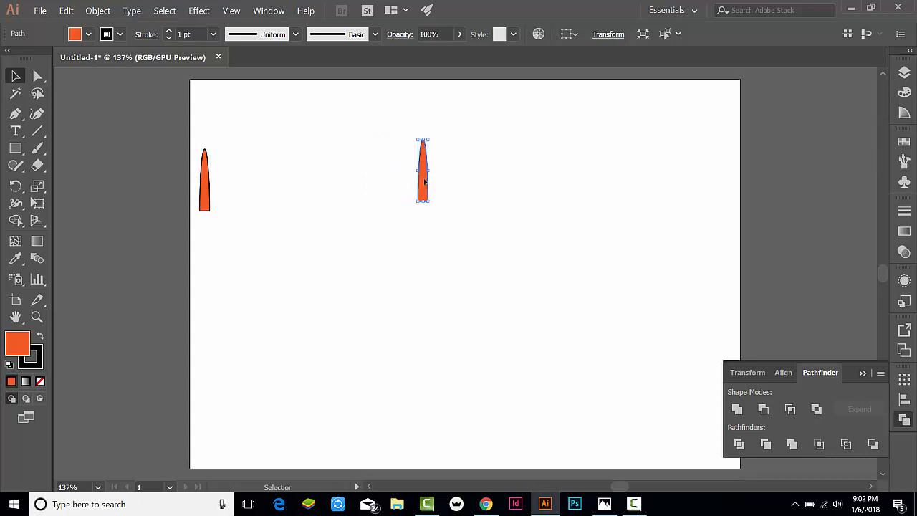
Step: Create a copy of the original half-ellipse rotated 45° about the middle of its base
left_click(15, 187)
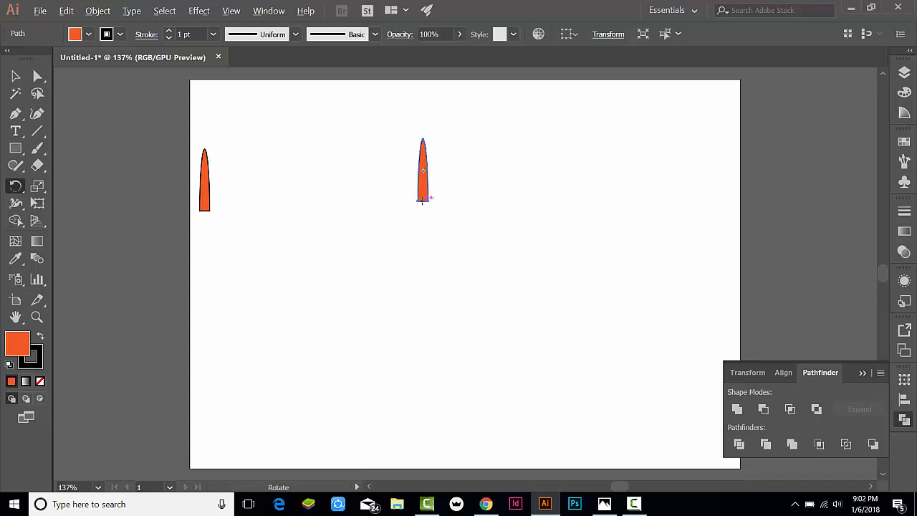
left_click(422, 201, "alt")
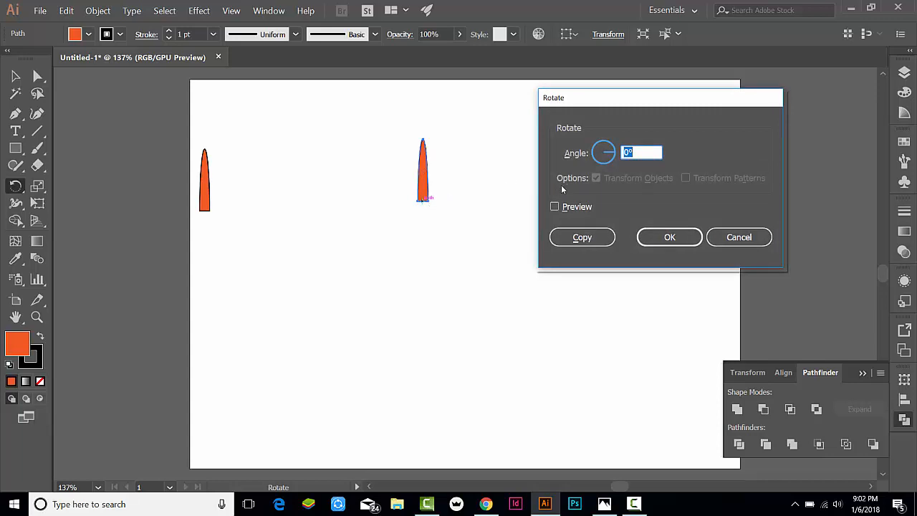
left_click(562, 208)
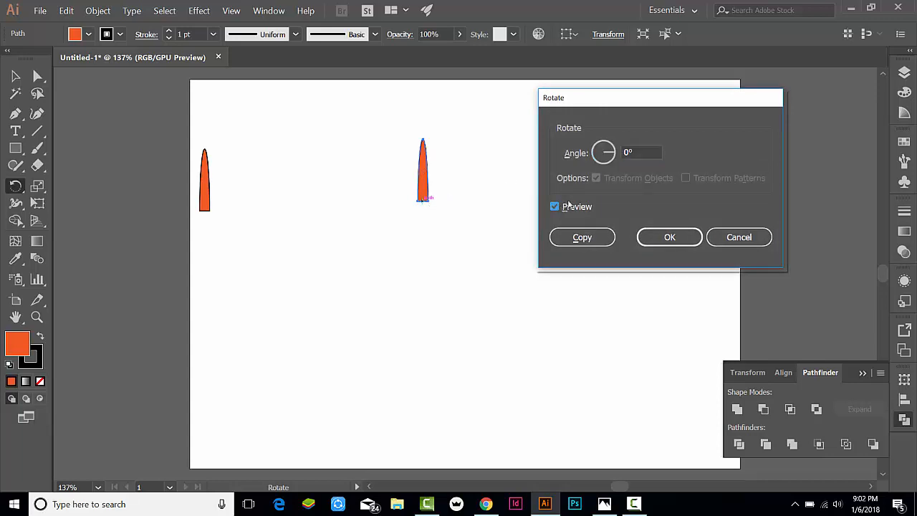
left_click(637, 153)
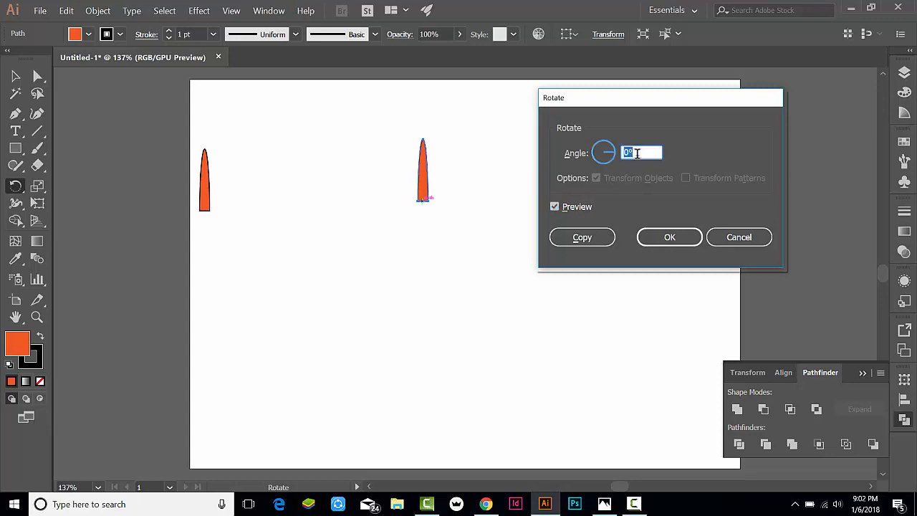
type("45")
left_click(556, 207)
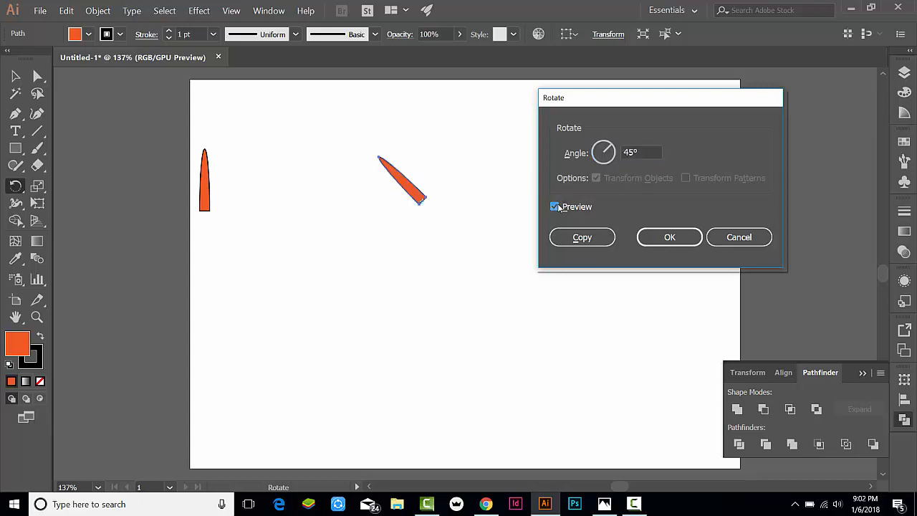
left_click(556, 207)
left_click(586, 238)
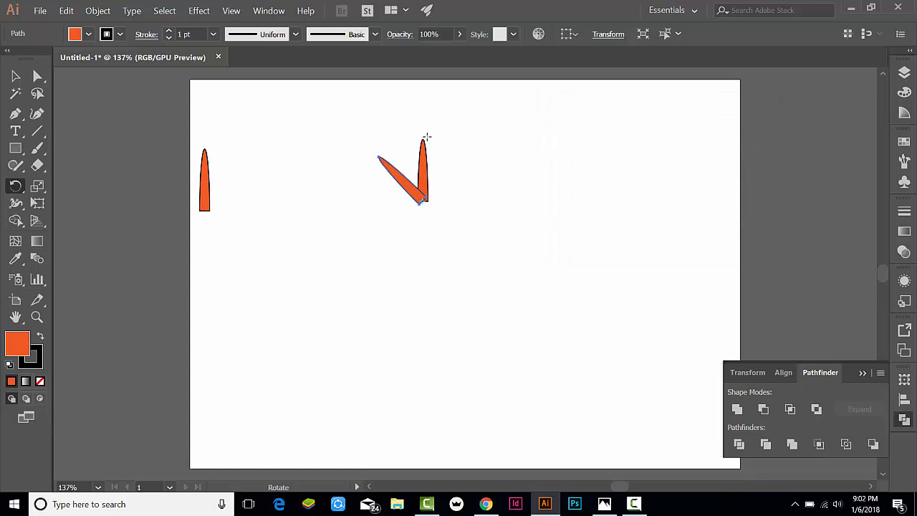
Step: Rotate the upright half-ellipse of the pair by -45° about its base centre to form a V with the tilted copy
left_click(13, 78)
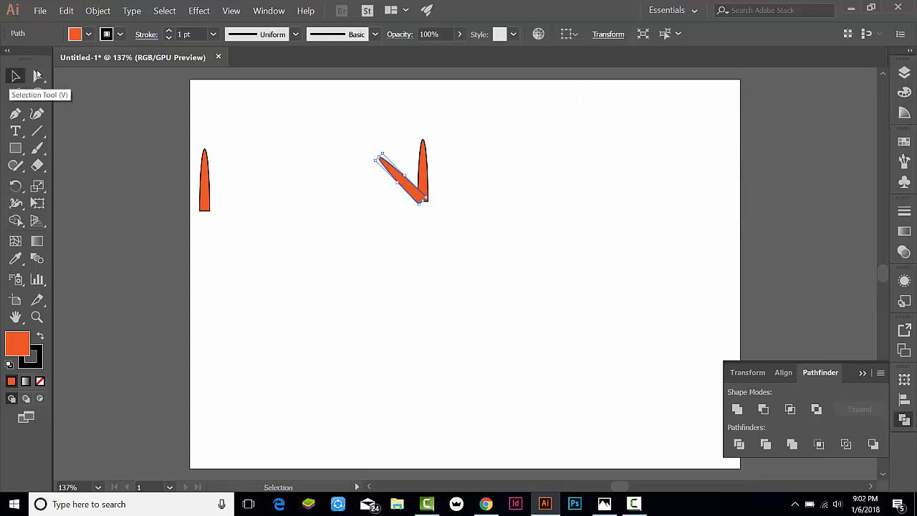
left_click(426, 150)
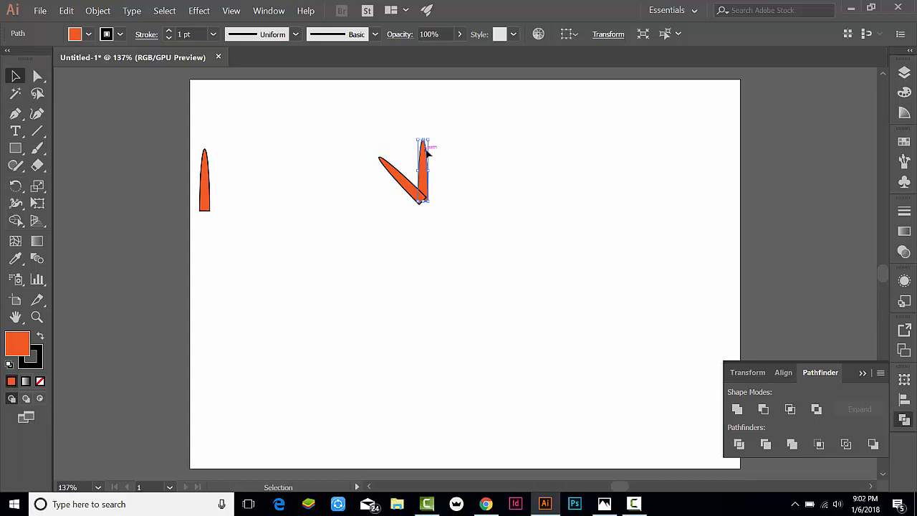
key("r")
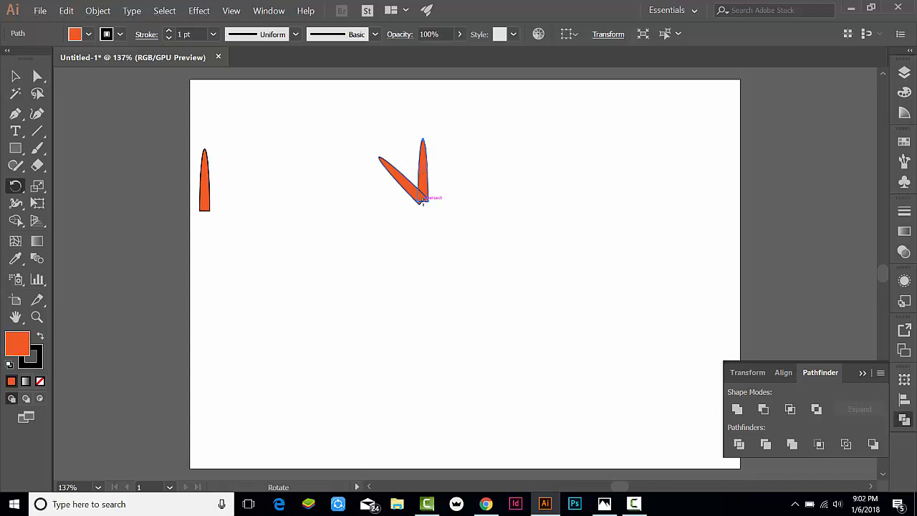
left_click(422, 201, "alt")
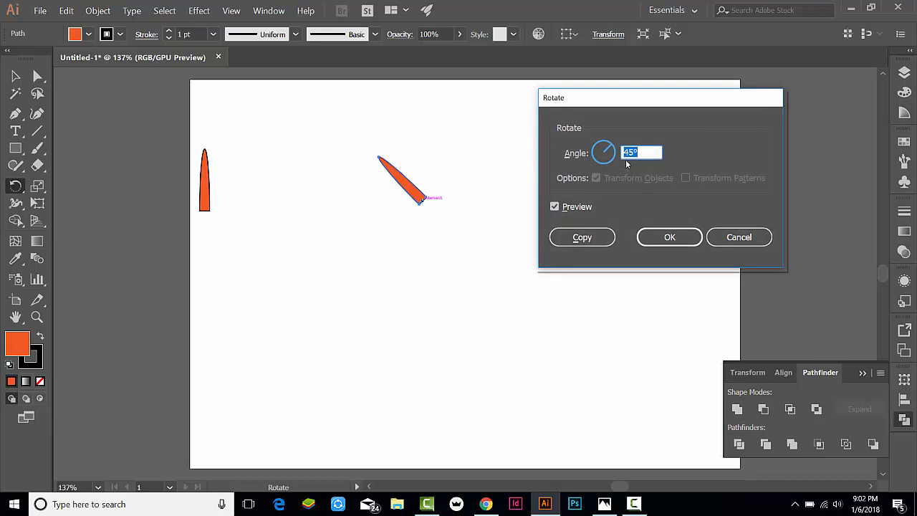
left_click(624, 152)
type("-")
left_click(554, 207)
left_click(555, 207)
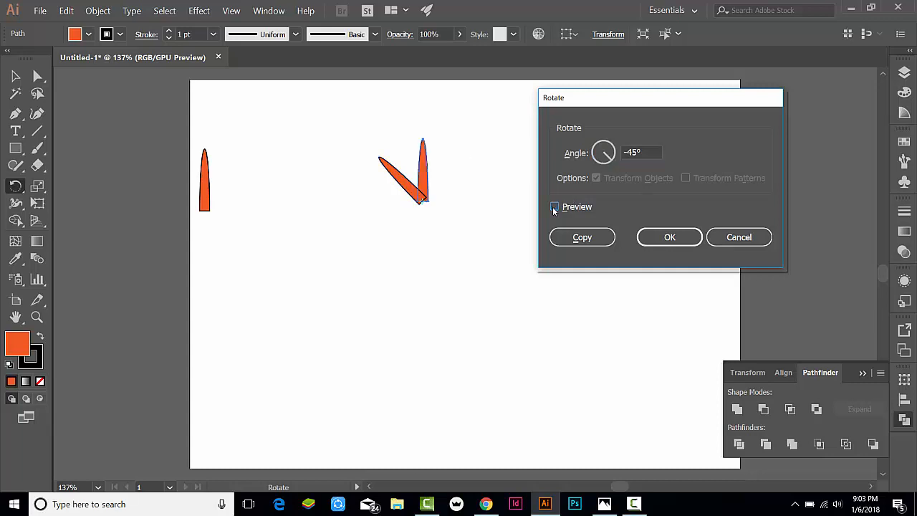
left_click(555, 207)
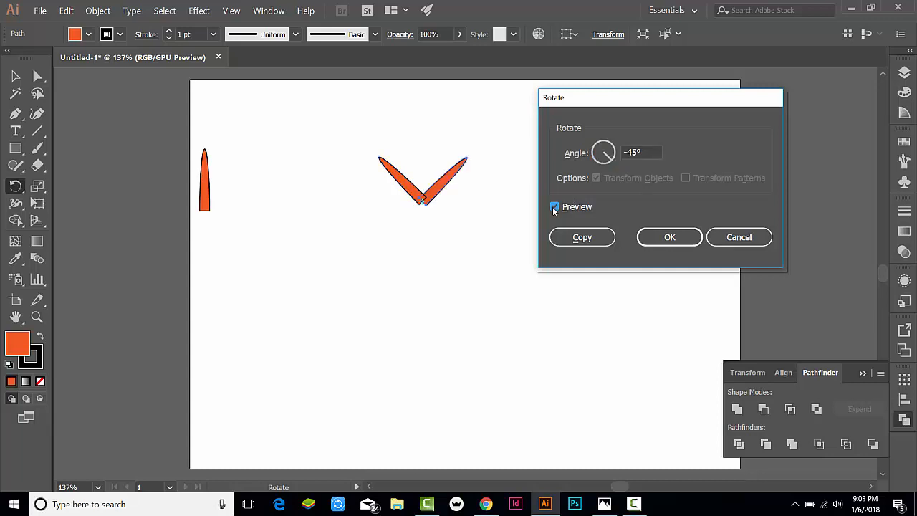
left_click(669, 238)
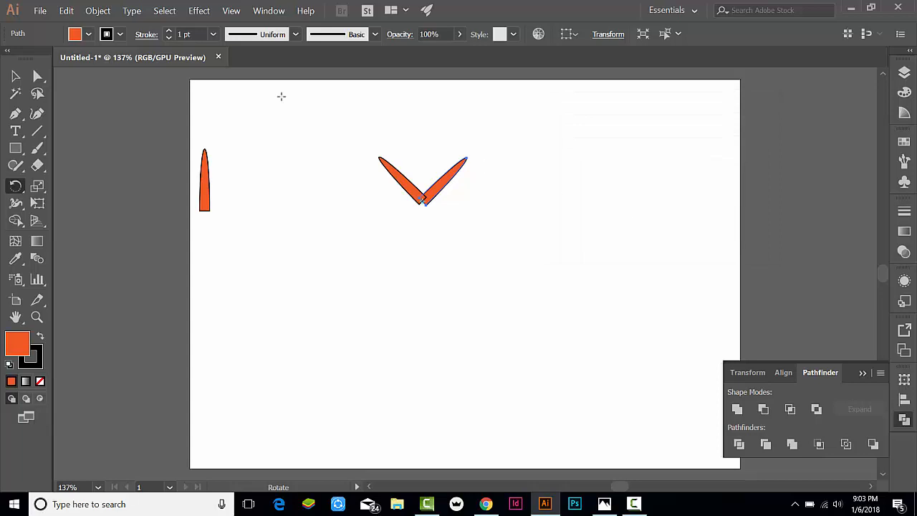
Step: Duplicate both halves of the V straight down, slightly below the original pair
left_click(17, 76)
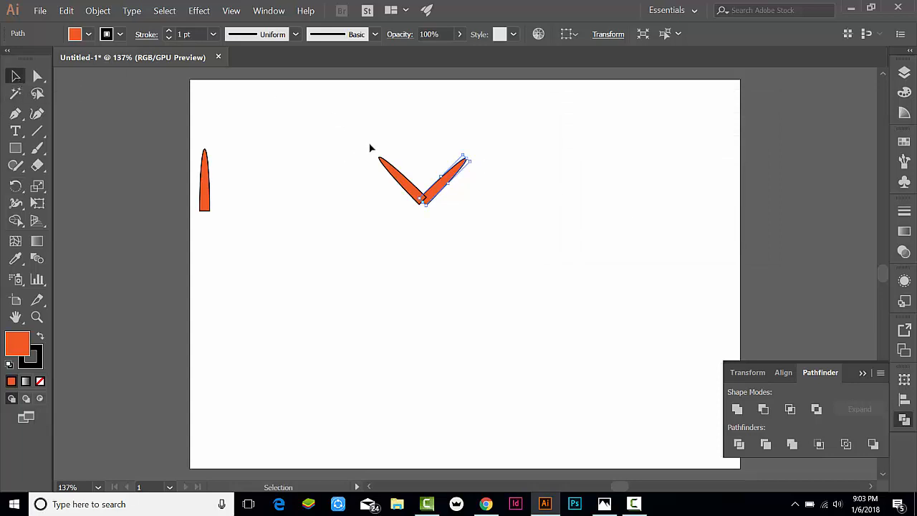
left_click_drag(371, 149, 472, 212)
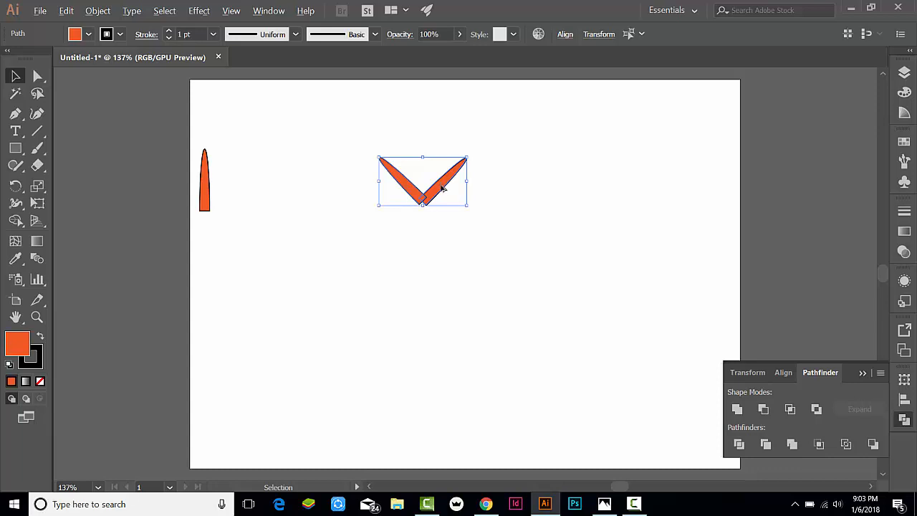
left_click_drag(442, 188, 445, 198)
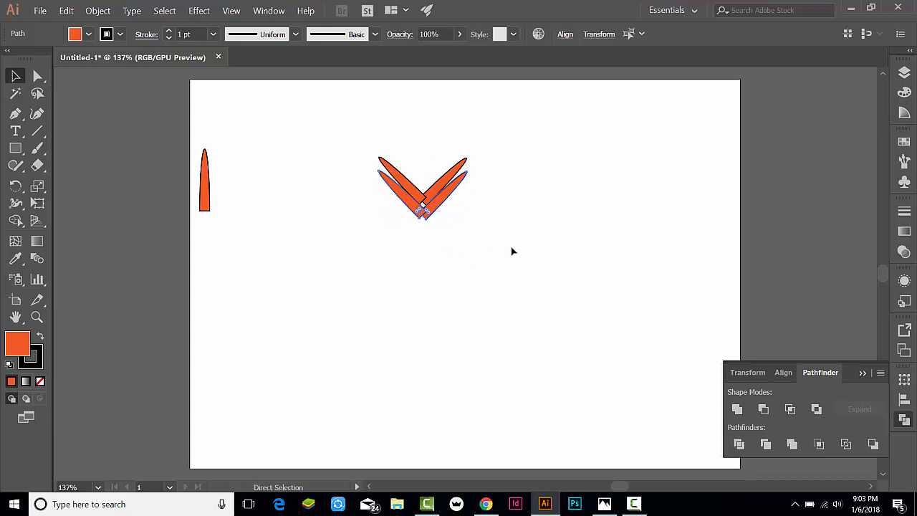
Step: Repeat the downward duplication of the V pair 17 times to build a column reaching near the artboard's lower edge
key("ctrl+d")
key("ctrl+d")
key("ctrl+d")
key("ctrl+d")
key("ctrl+d")
key("ctrl+d")
key("ctrl+d")
key("ctrl+d")
key("ctrl+d")
key("ctrl+d")
key("ctrl+d")
key("ctrl+d")
key("ctrl+d")
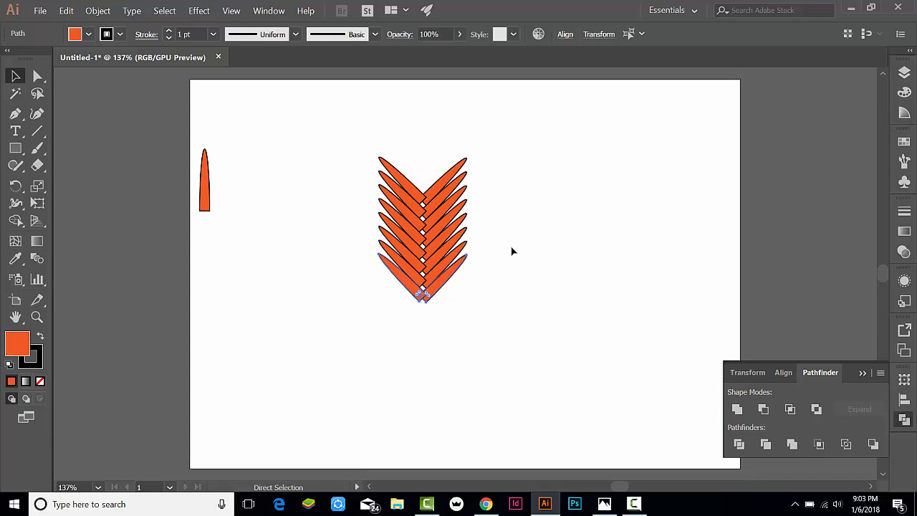
key("ctrl+d")
key("ctrl+d")
key("ctrl+d")
key("ctrl+d")
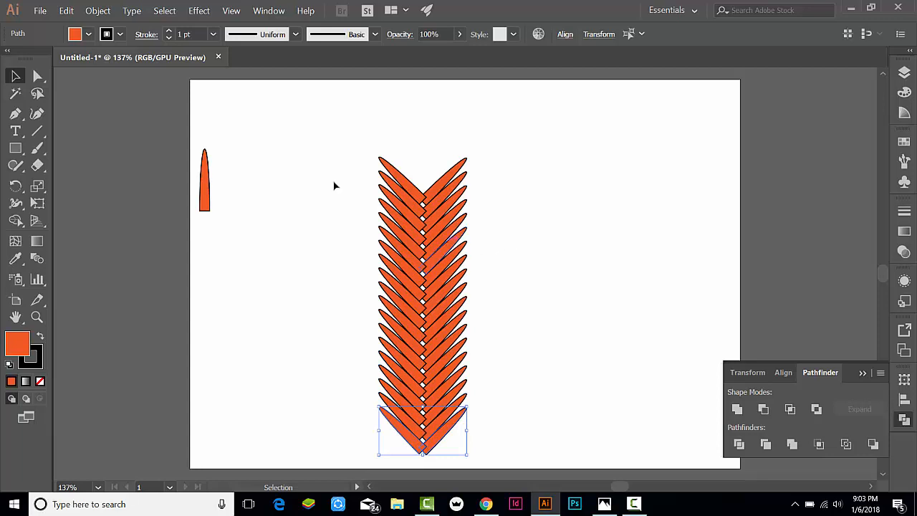
Step: Isolate the spare upright half-ellipse, move it to the top centre of the V column, exit isolation and reselect it
double_click(206, 179)
left_click(239, 165)
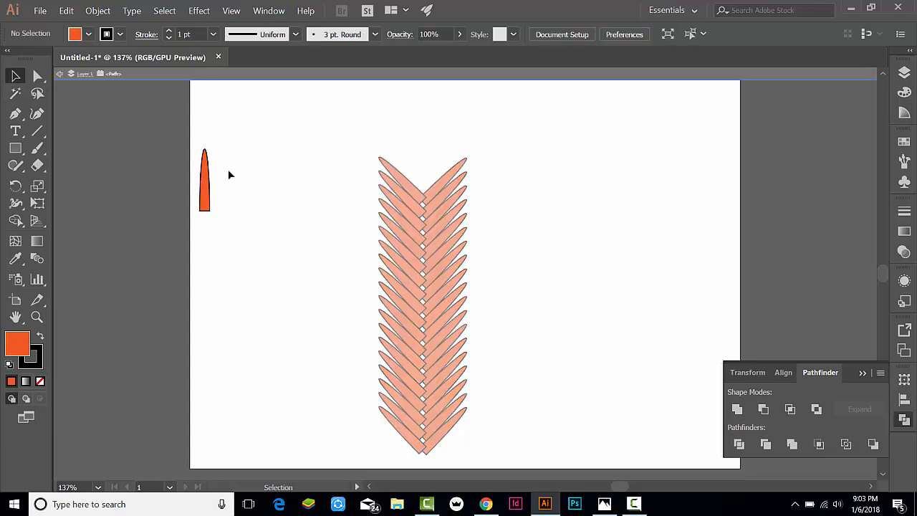
left_click(206, 188)
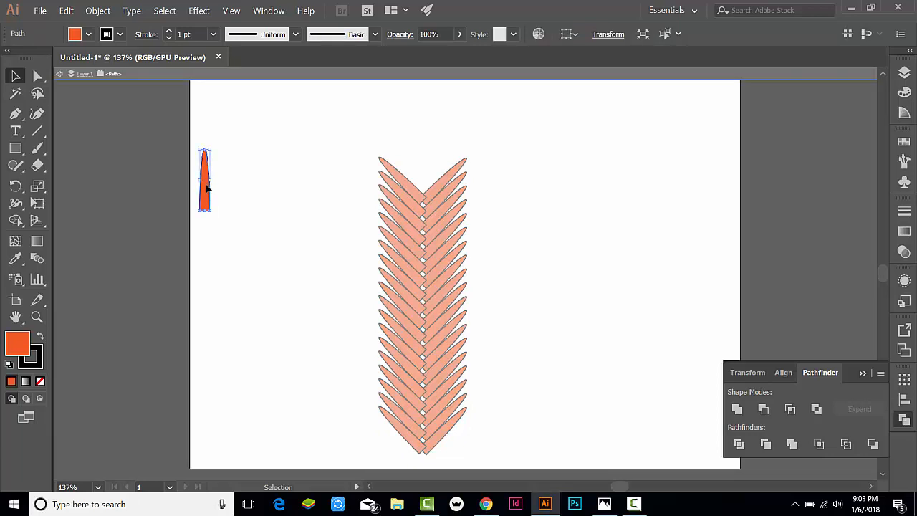
left_click_drag(207, 184, 425, 174)
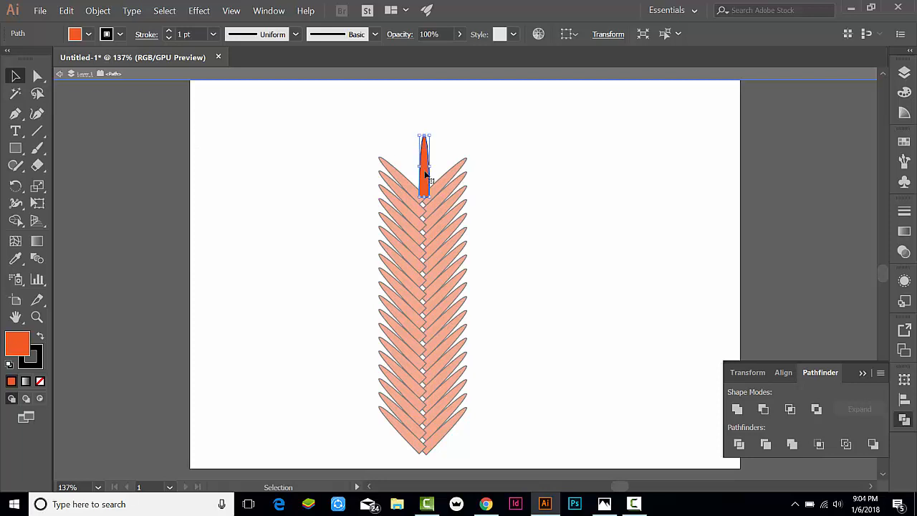
left_click(589, 202)
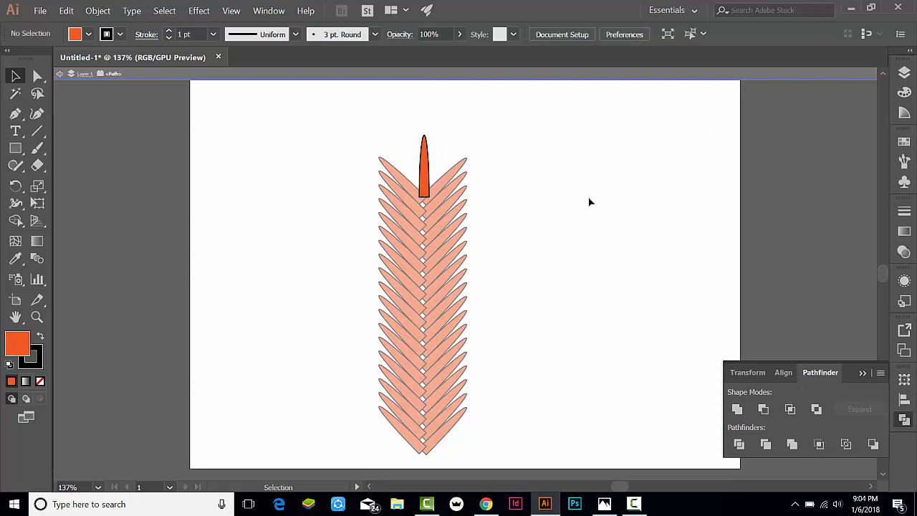
double_click(588, 202)
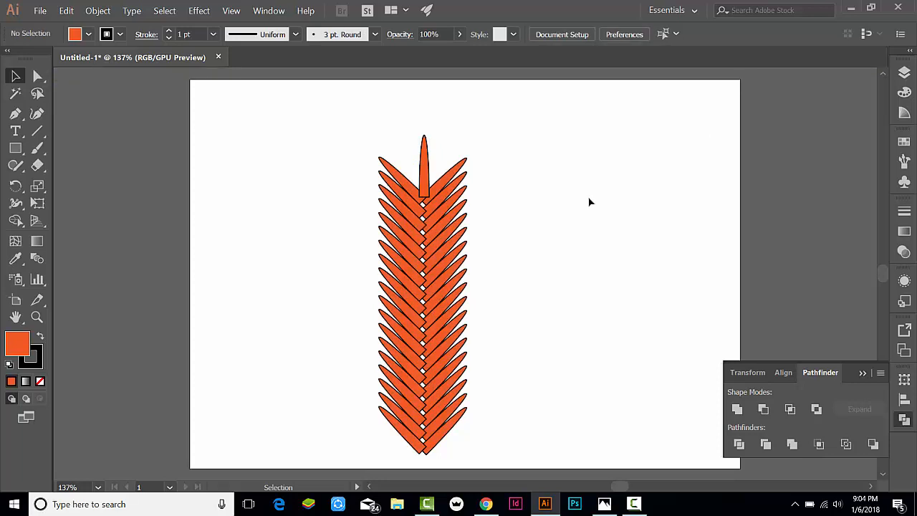
left_click(427, 174)
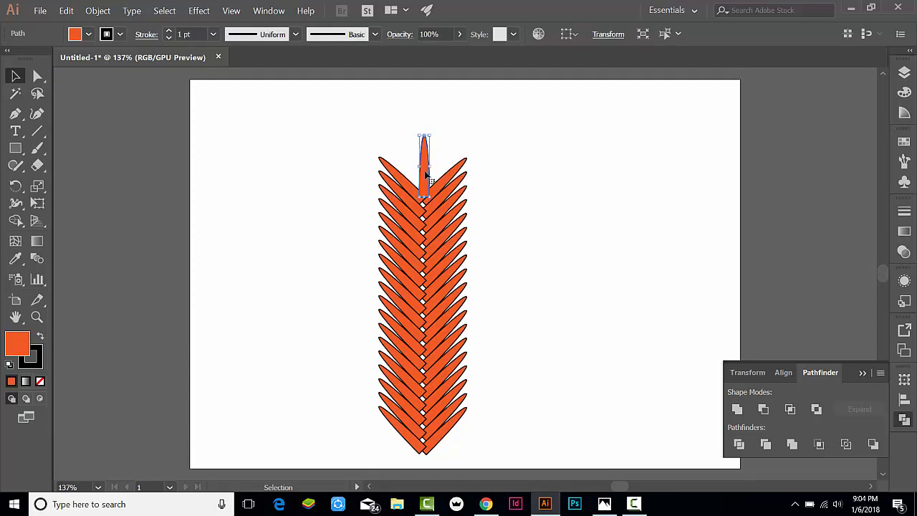
Step: Send the upright tip half-ellipse to the back, behind the V column, and deselect it
right_click(426, 174)
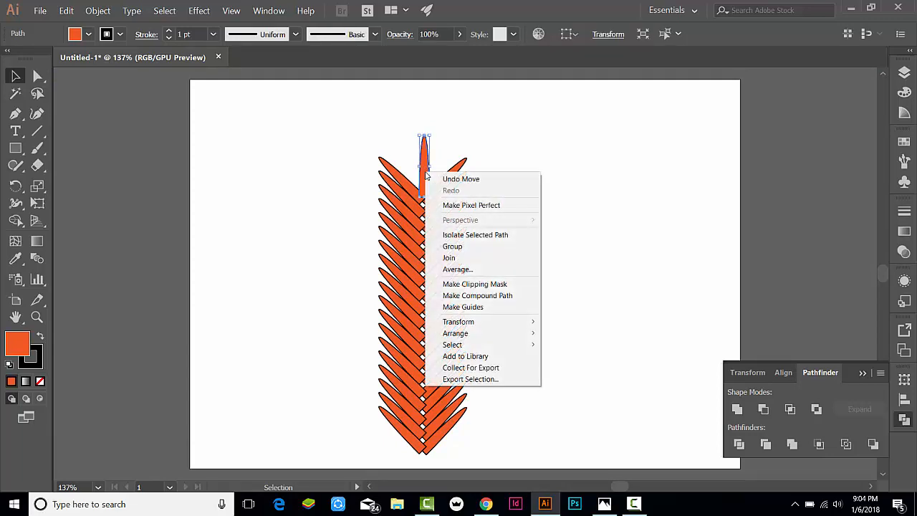
mouse_move(470, 335)
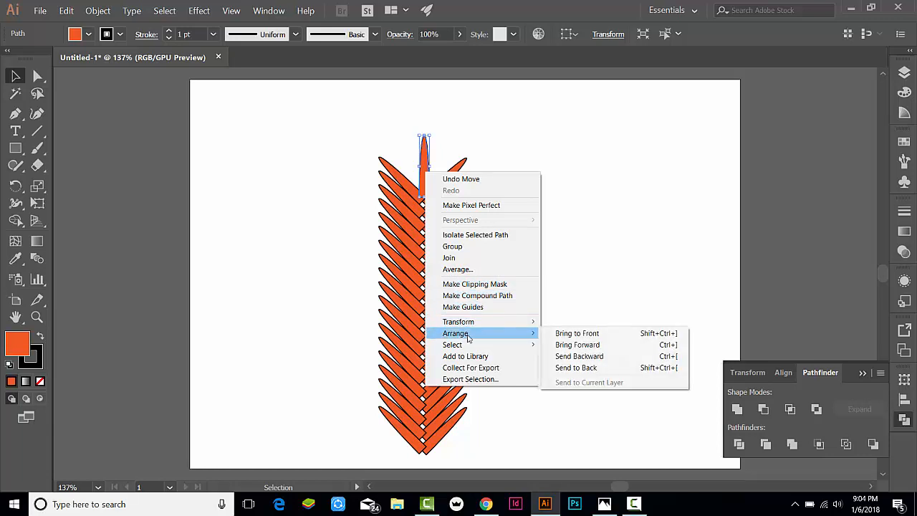
left_click(571, 367)
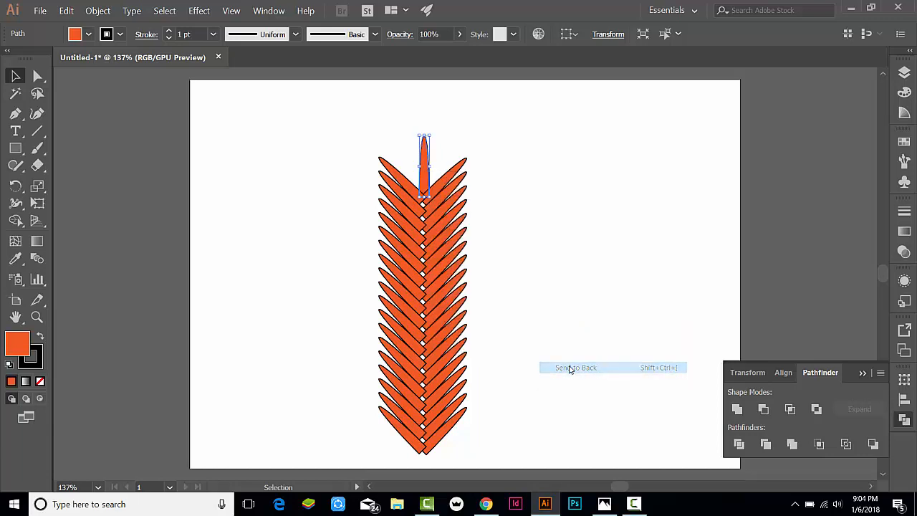
left_click(552, 312)
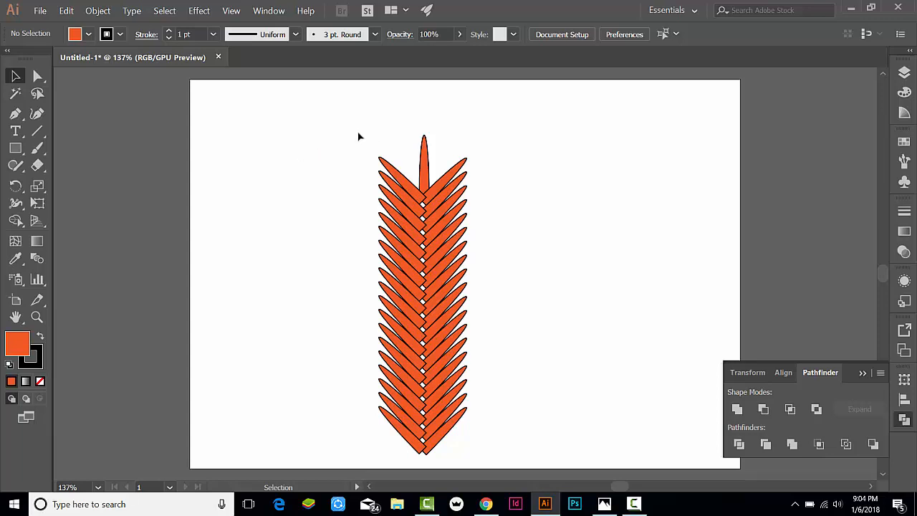
Step: Group the tip and the whole V column, and move the group slightly up on the artboard
left_click_drag(358, 129, 502, 425)
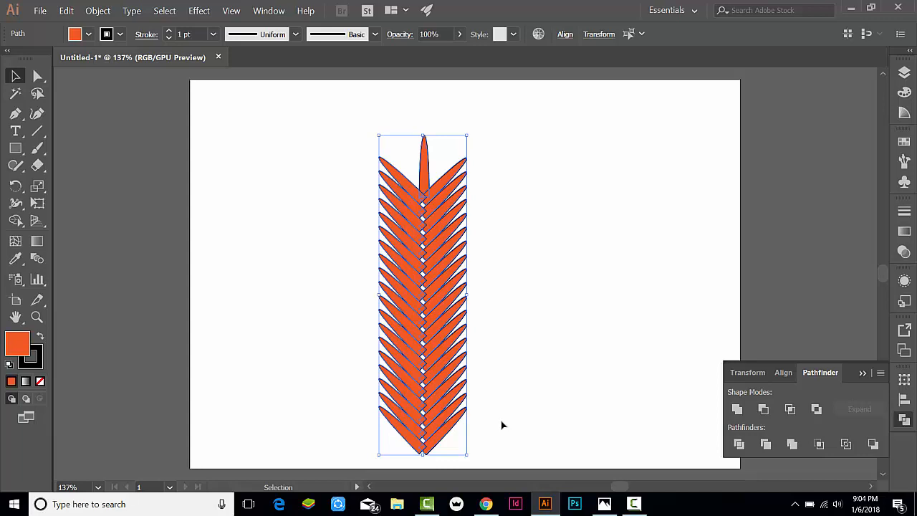
key("ctrl+g")
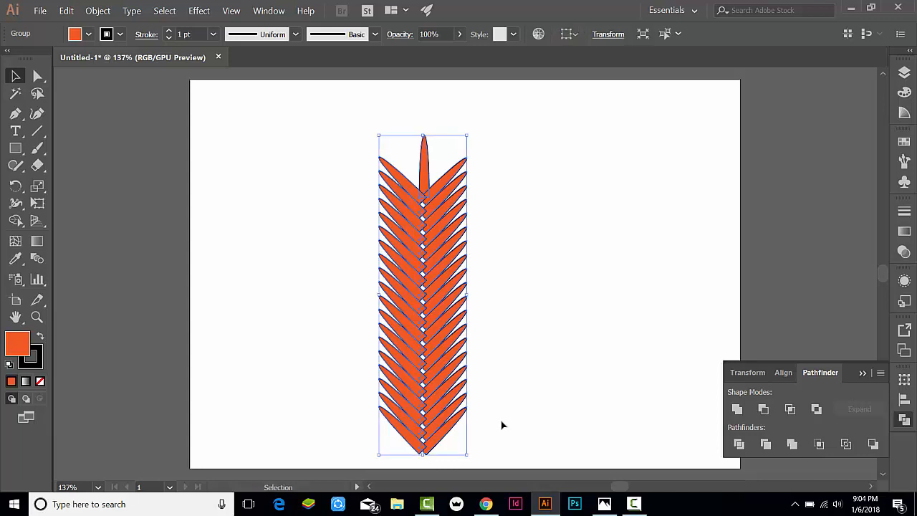
left_click(542, 368)
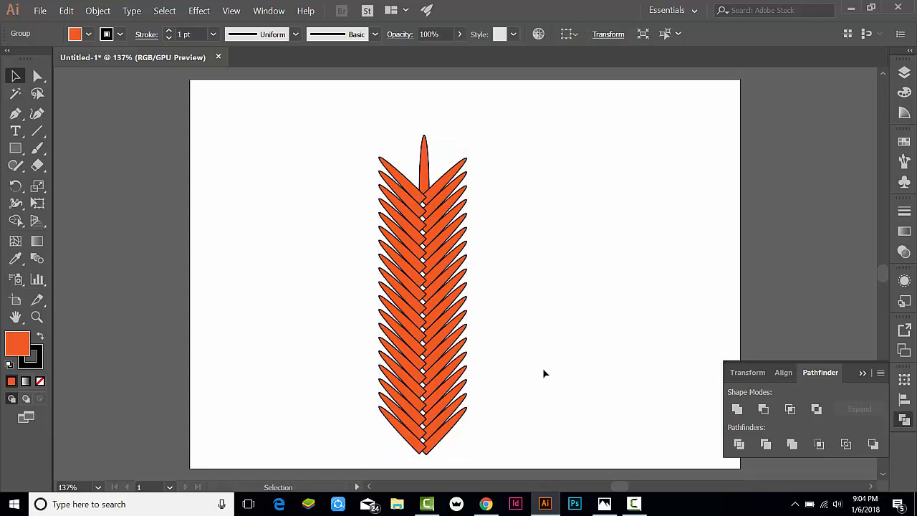
left_click(458, 321)
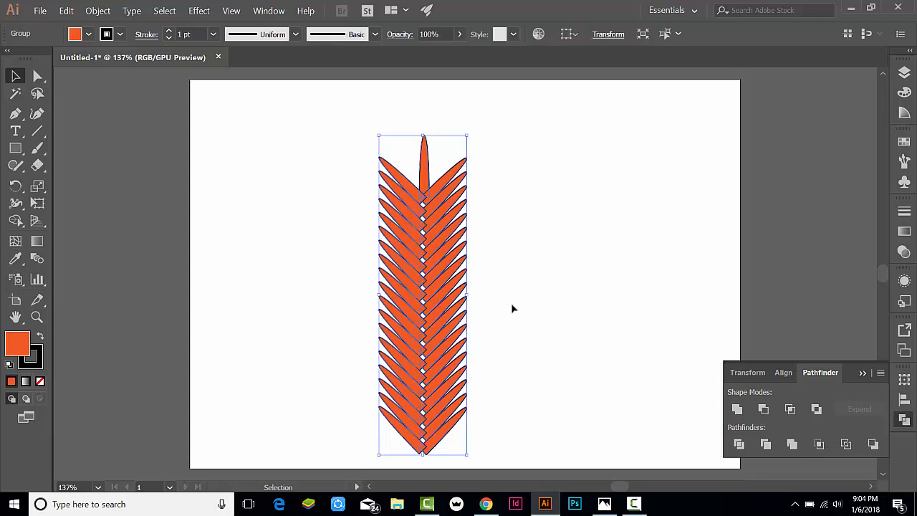
left_click_drag(452, 297, 446, 269)
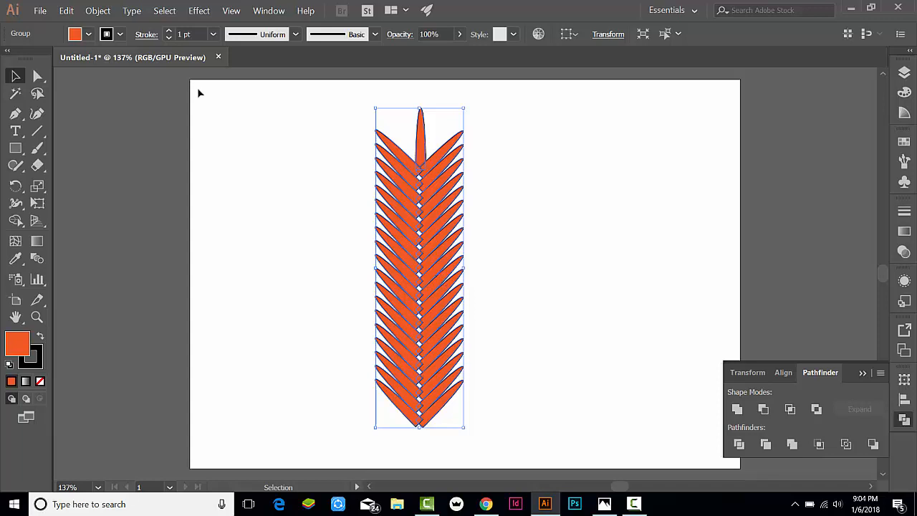
Step: Apply an Arc warp effect to the grouped column with vertical orientation and 100% bend
left_click(204, 15)
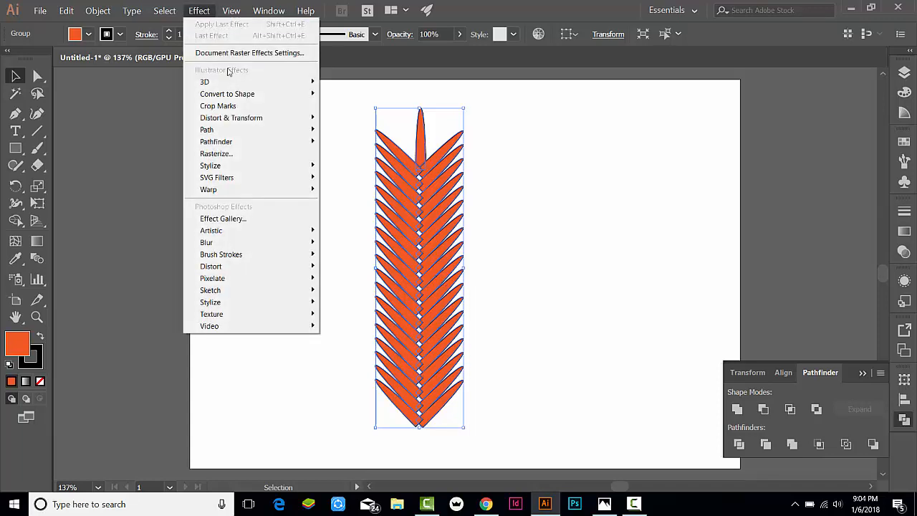
mouse_move(254, 189)
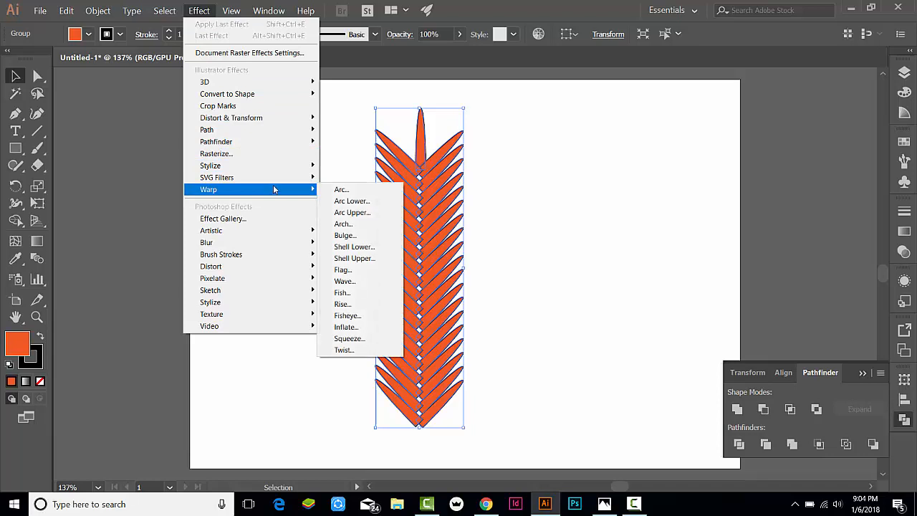
left_click(332, 191)
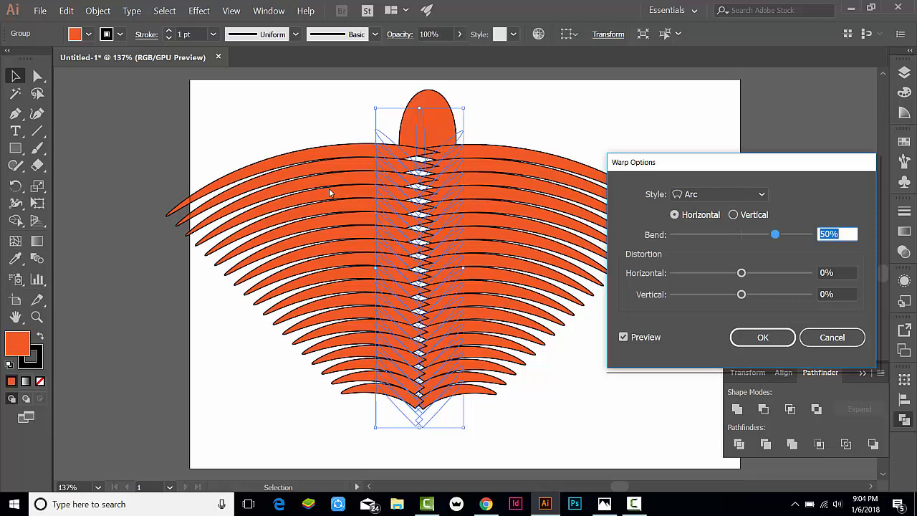
left_click(733, 215)
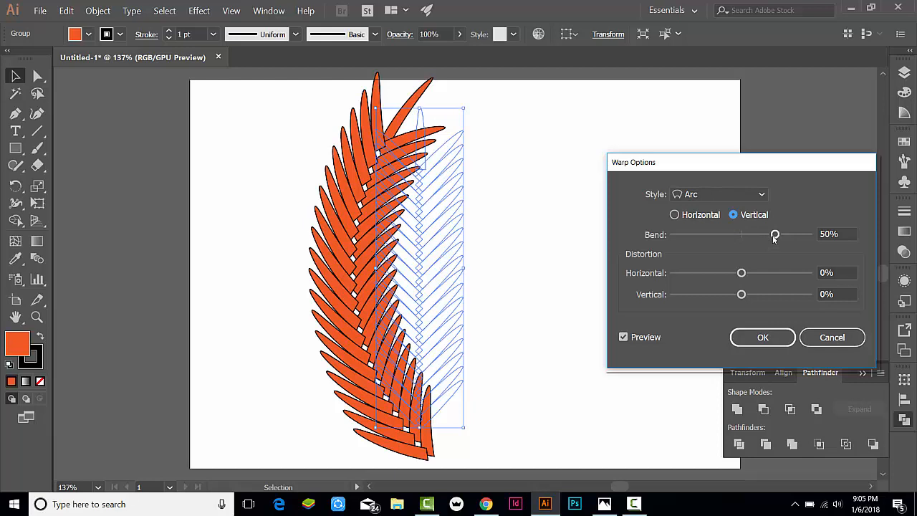
left_click_drag(775, 236, 814, 240)
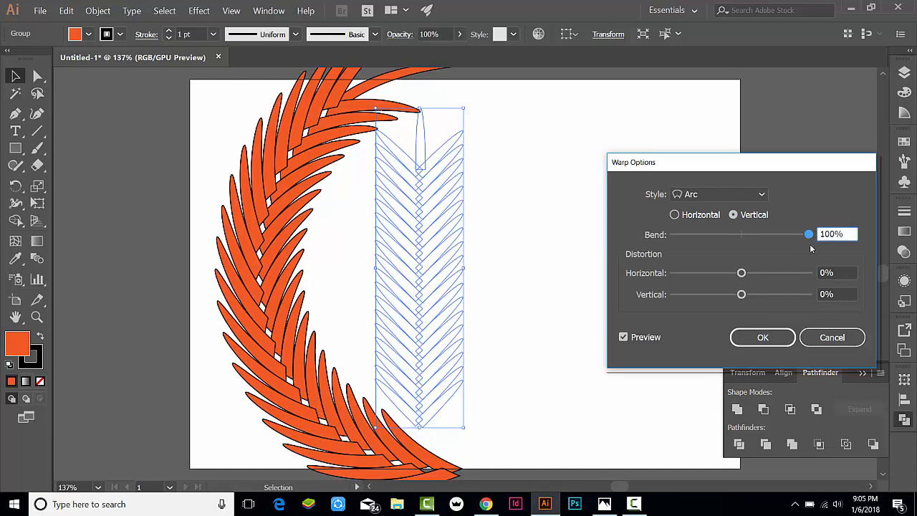
left_click(762, 337)
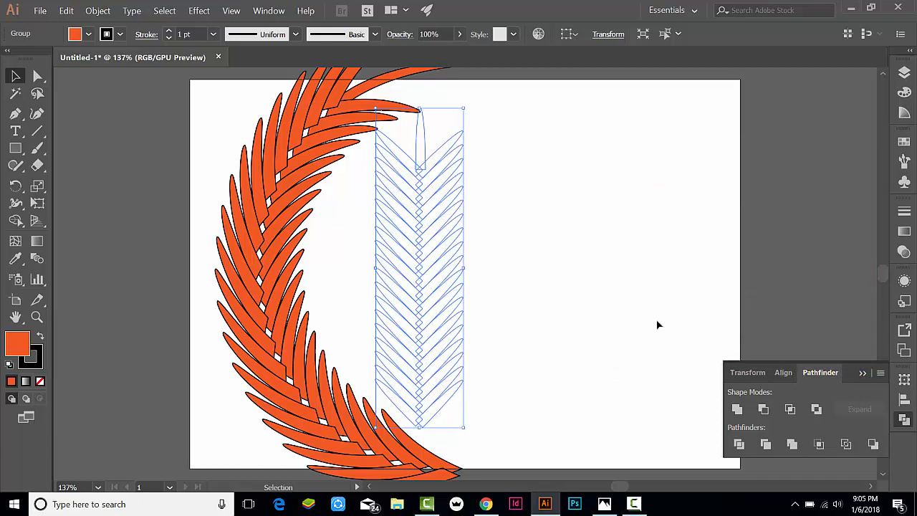
left_click(656, 318)
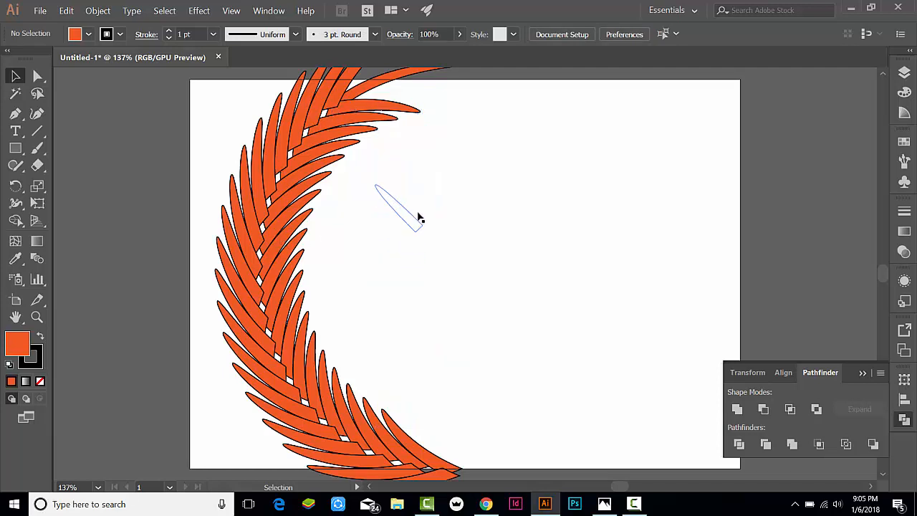
Step: Expand the appearance of the arc-warped group so the curved branch becomes real paths
left_click(419, 215)
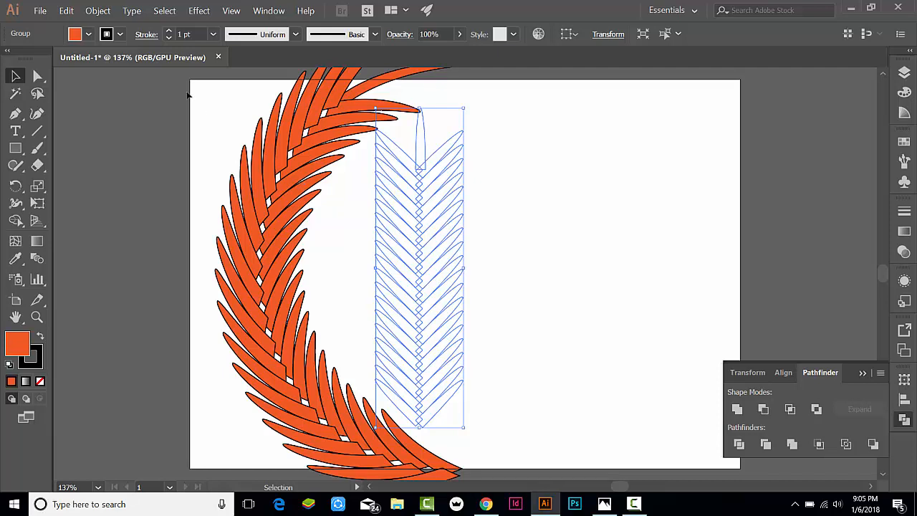
left_click(95, 12)
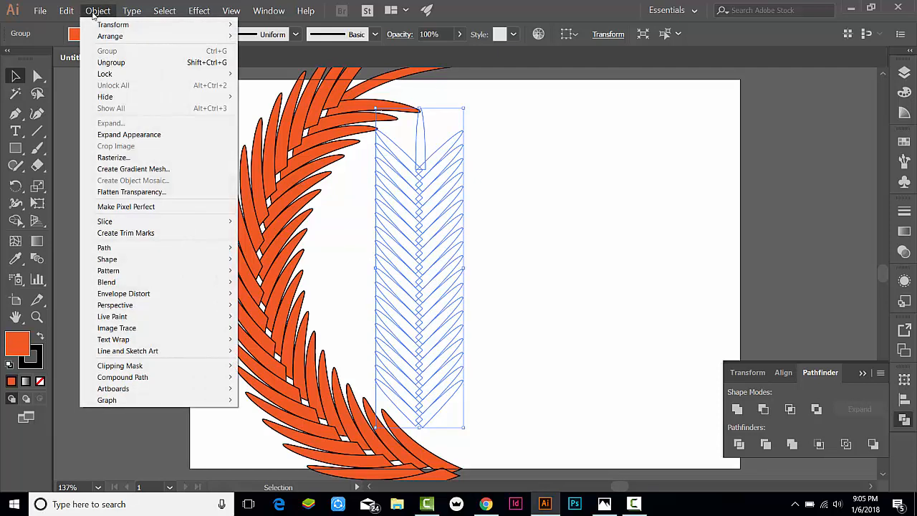
left_click(137, 136)
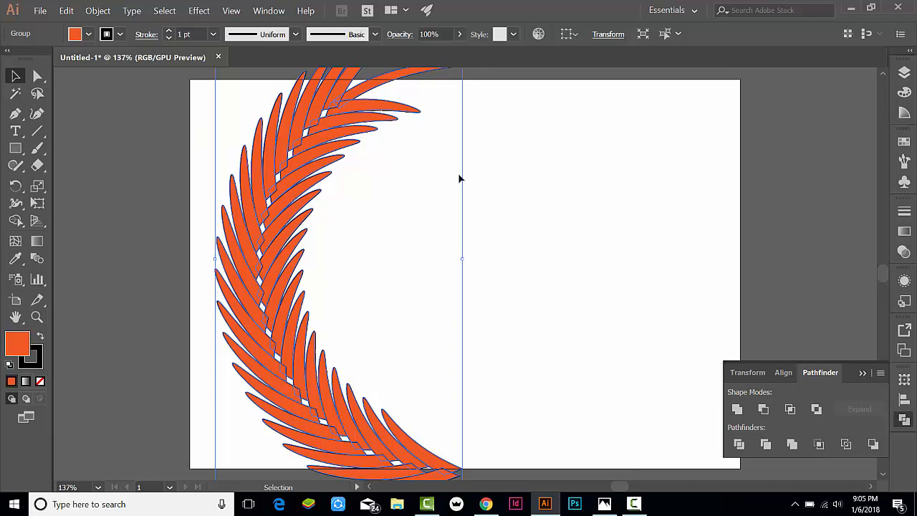
key("a")
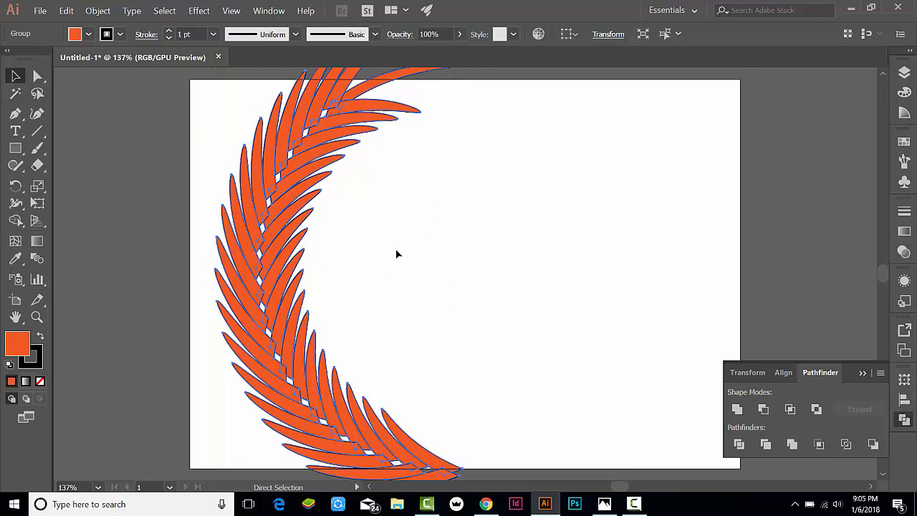
key("v")
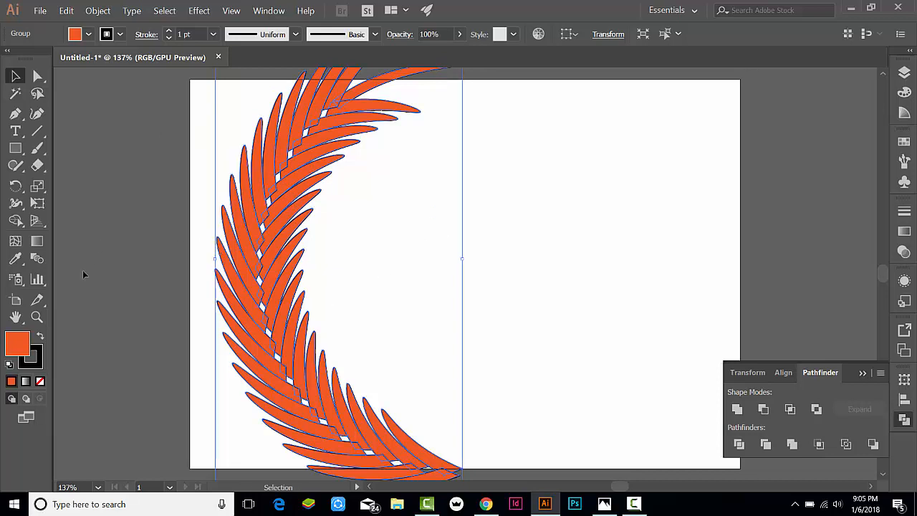
Step: Scale the curved branch proportionally about its centre to a bit under half its size so it fits inside the artboard
key("z")
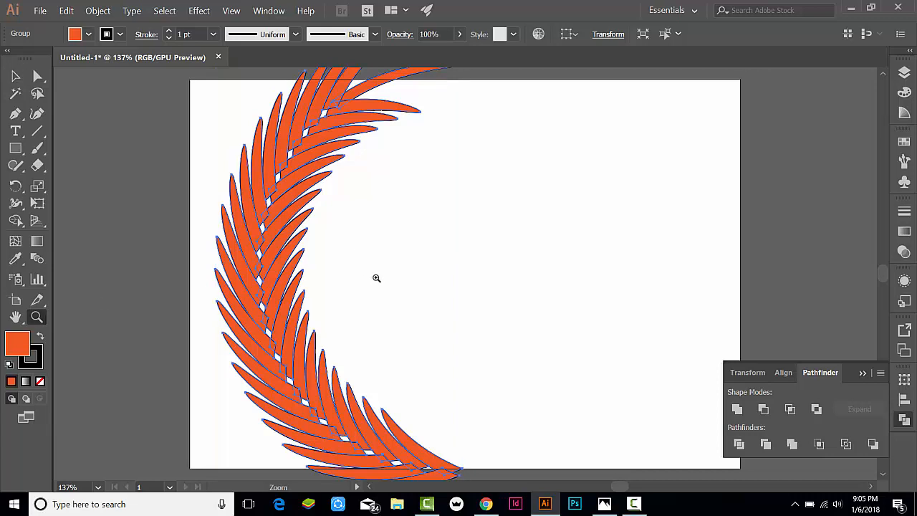
left_click_drag(428, 330, 301, 318)
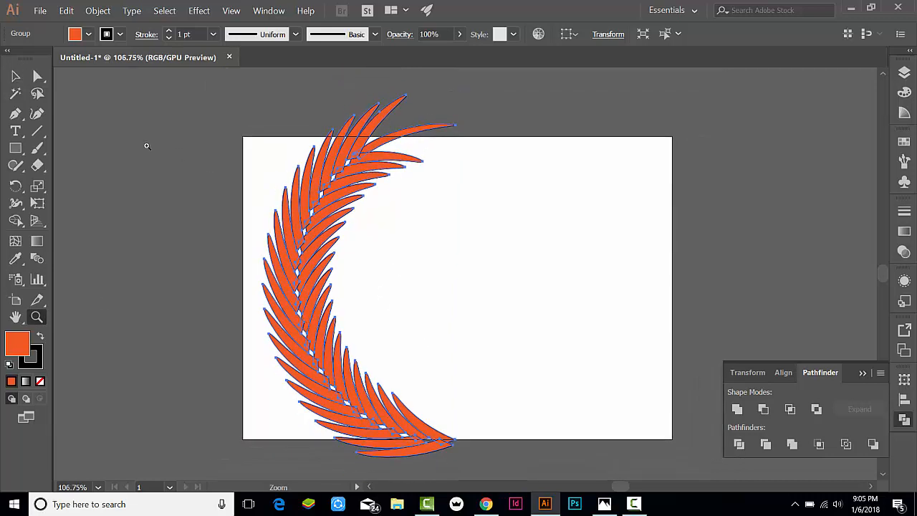
left_click(15, 76)
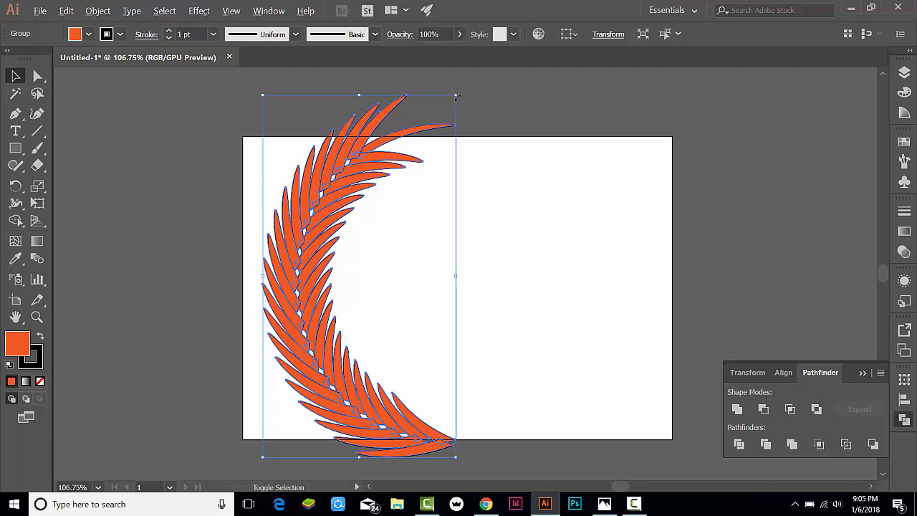
left_click_drag(455, 95, 403, 188)
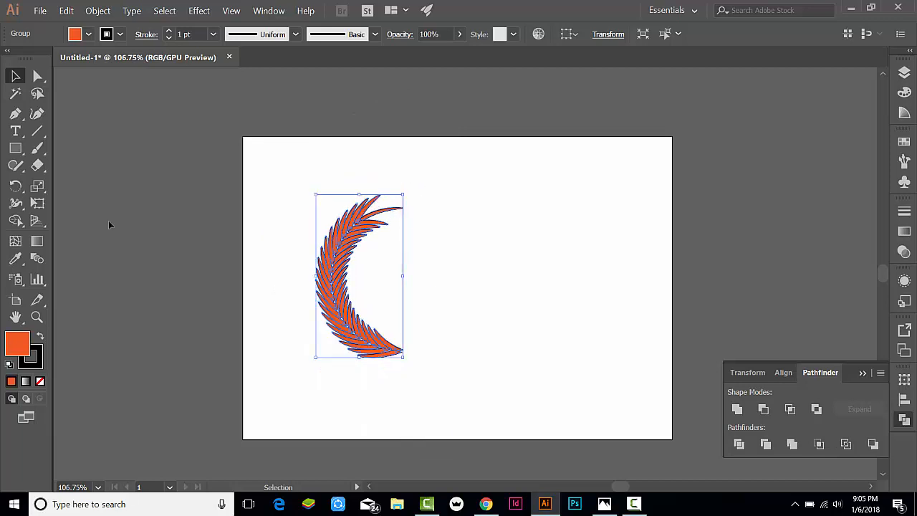
double_click(16, 317)
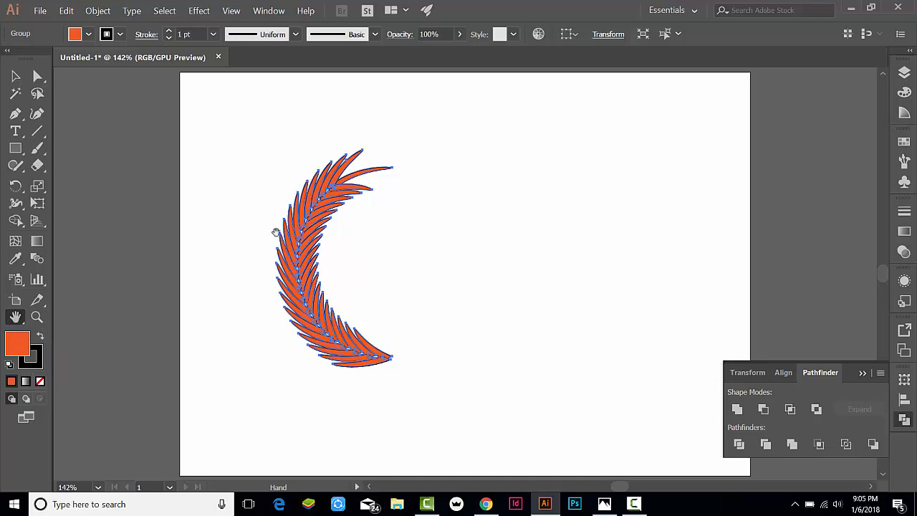
left_click(15, 76)
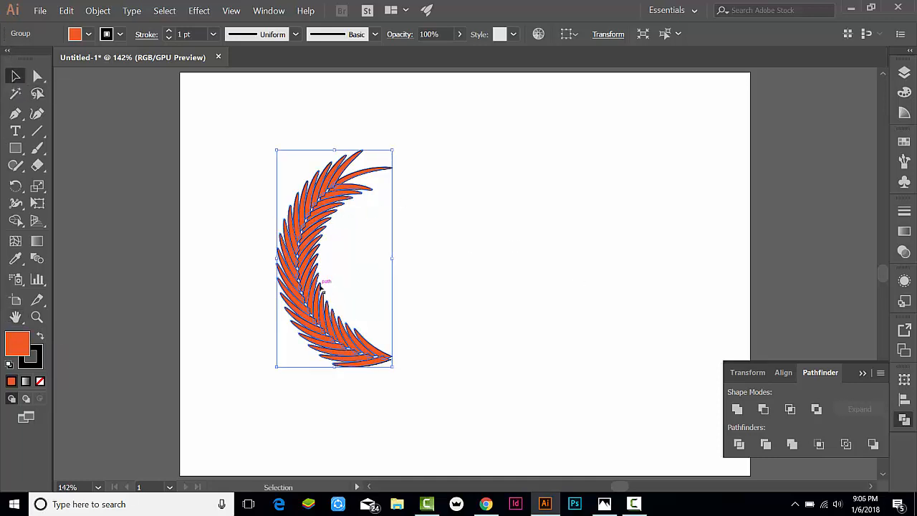
Step: Create a mirrored copy of the curved branch by reflecting it across the vertical axis at 90°
left_click(17, 186)
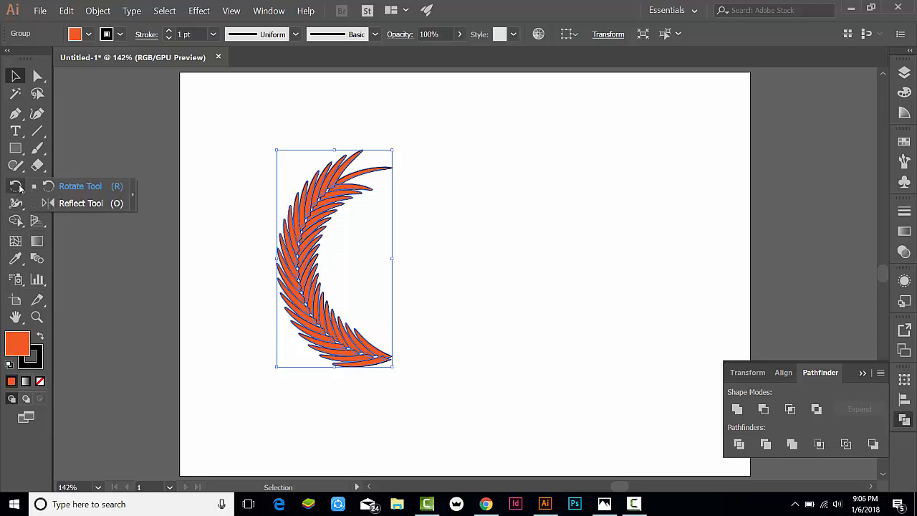
left_click(77, 204)
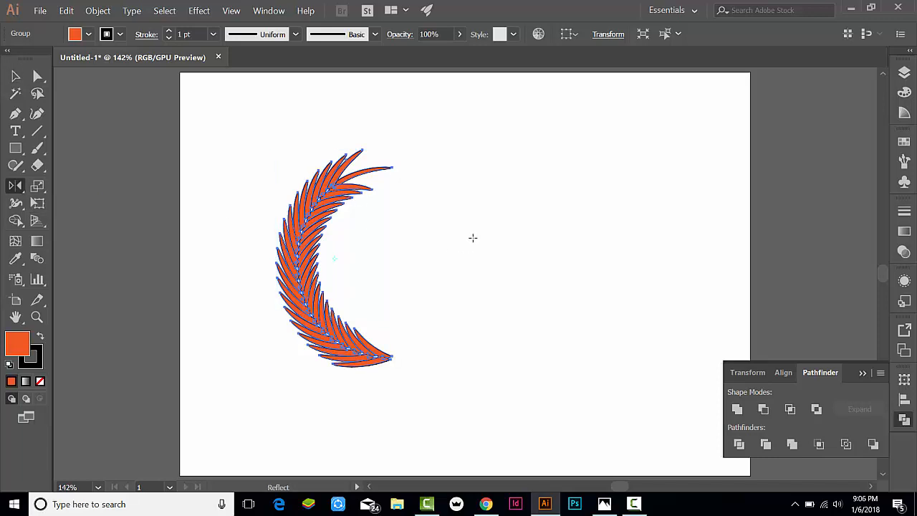
key("Return")
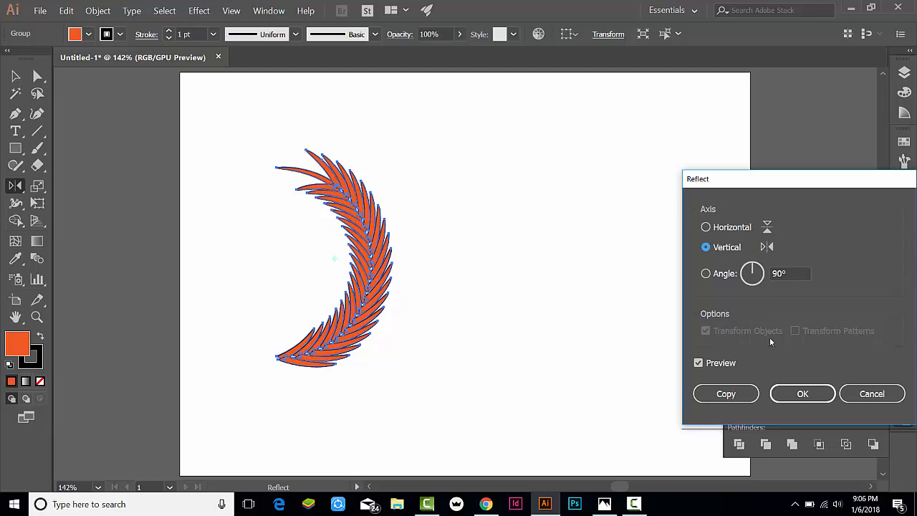
left_click(726, 394)
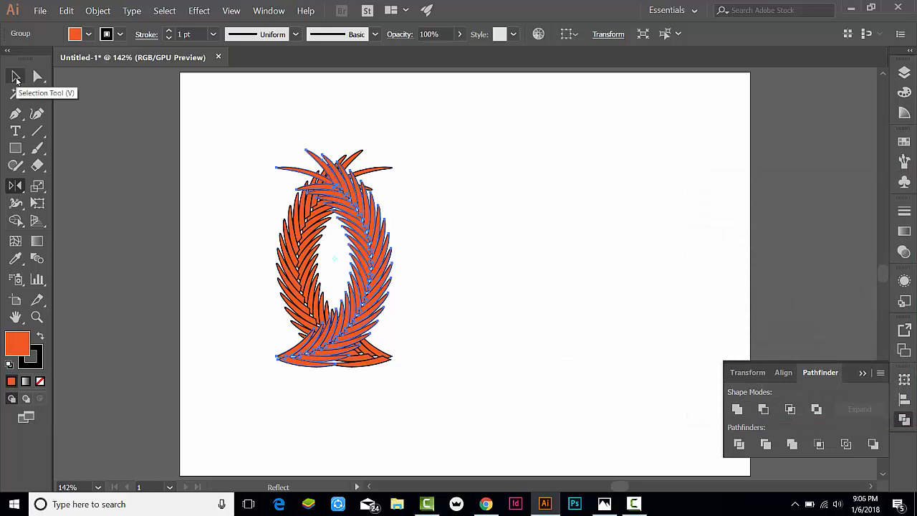
Step: Move the mirrored branch horizontally to the right until its ends meet the original's, forming a wreath, and deselect it
left_click(15, 77)
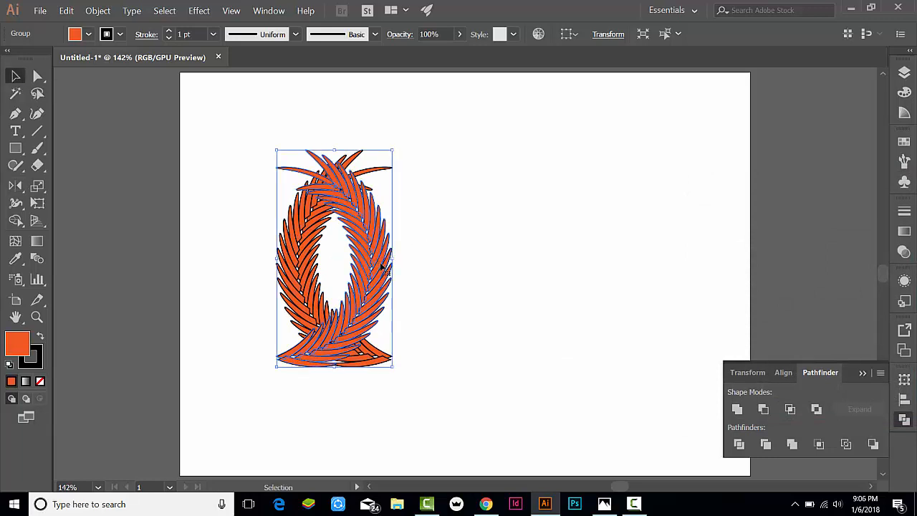
key("shift")
left_click_drag(380, 266, 480, 264)
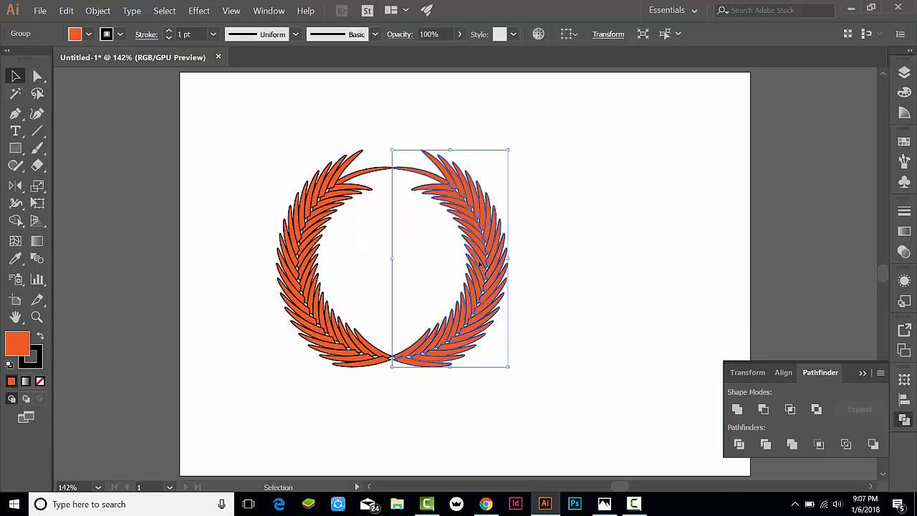
left_click(551, 246)
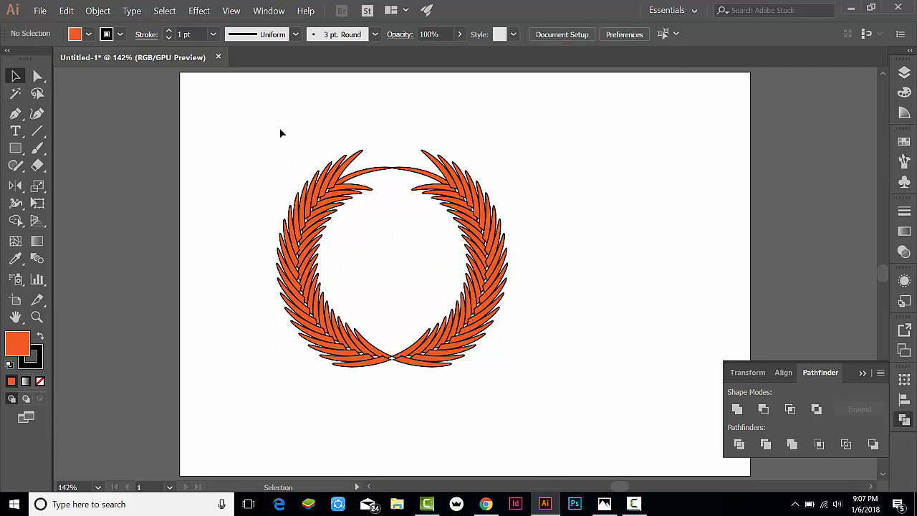
Step: Group the two mirrored branches into a single wreath and deselect it
left_click_drag(280, 128, 506, 253)
key("a")
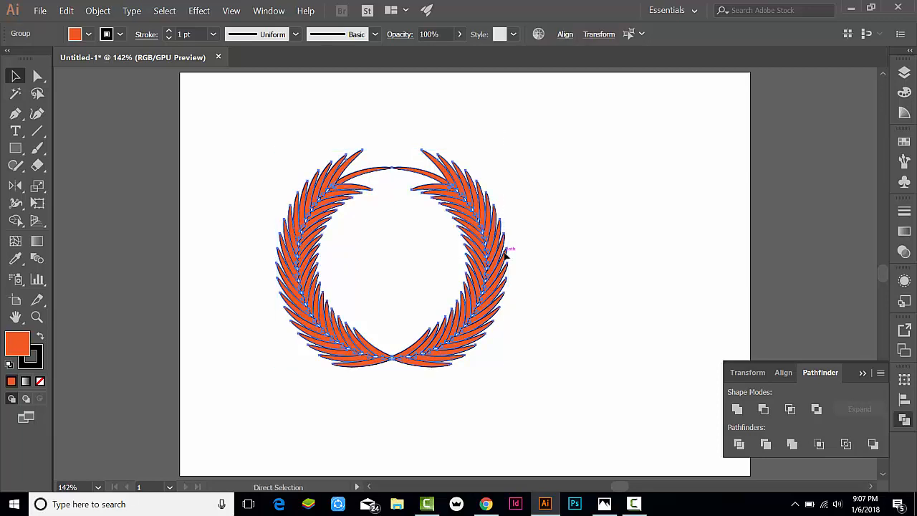
key("v")
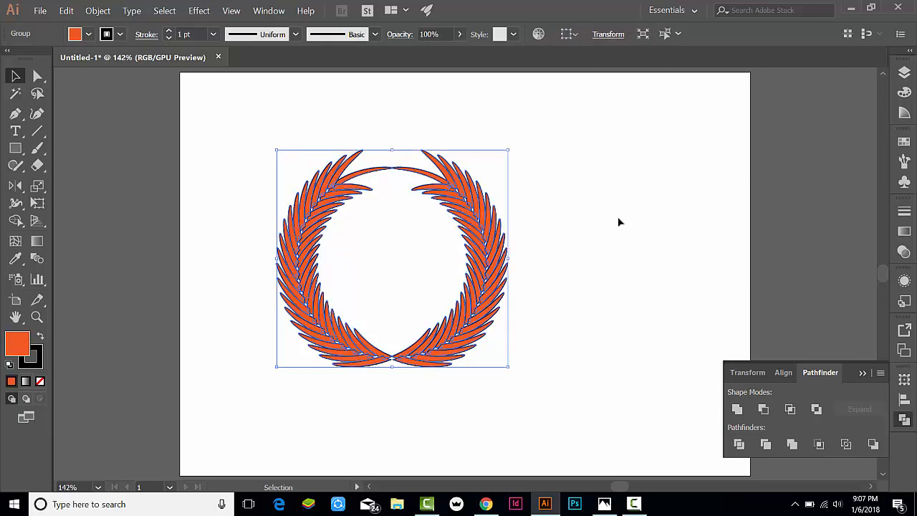
left_click(618, 221)
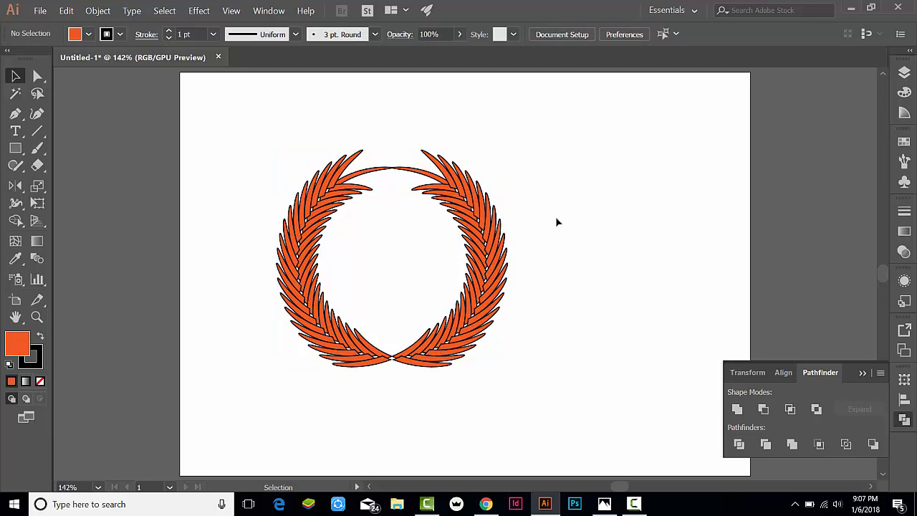
Step: Move the grouped wreath to the right so it sits around the horizontal middle of the artboard, and deselect it
left_click(480, 226)
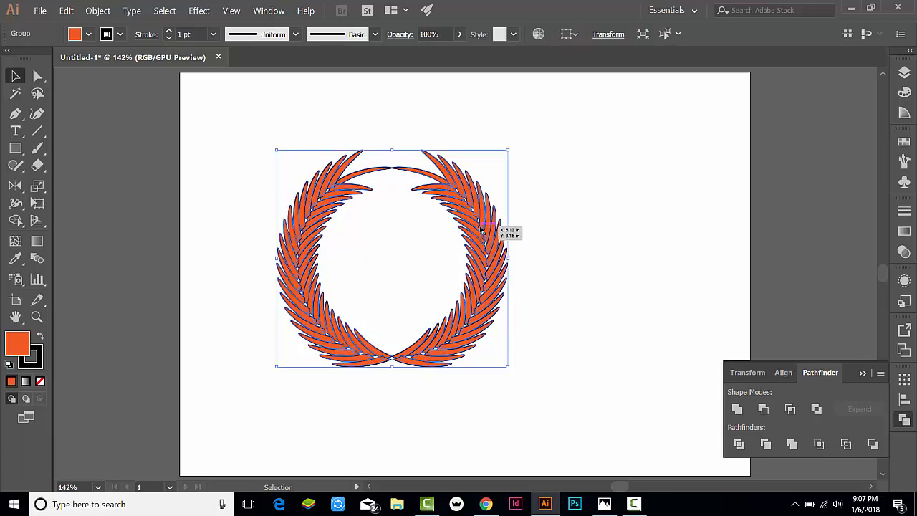
left_click_drag(481, 228, 554, 224)
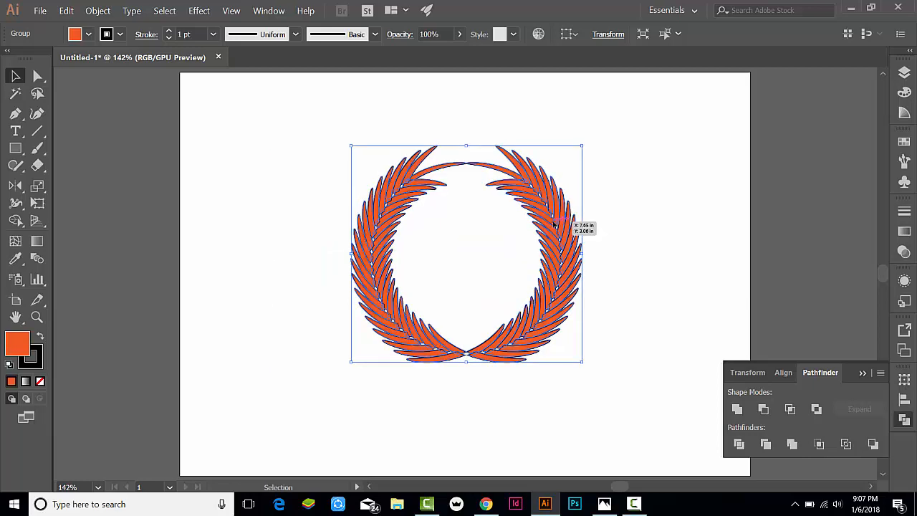
right_click(662, 210)
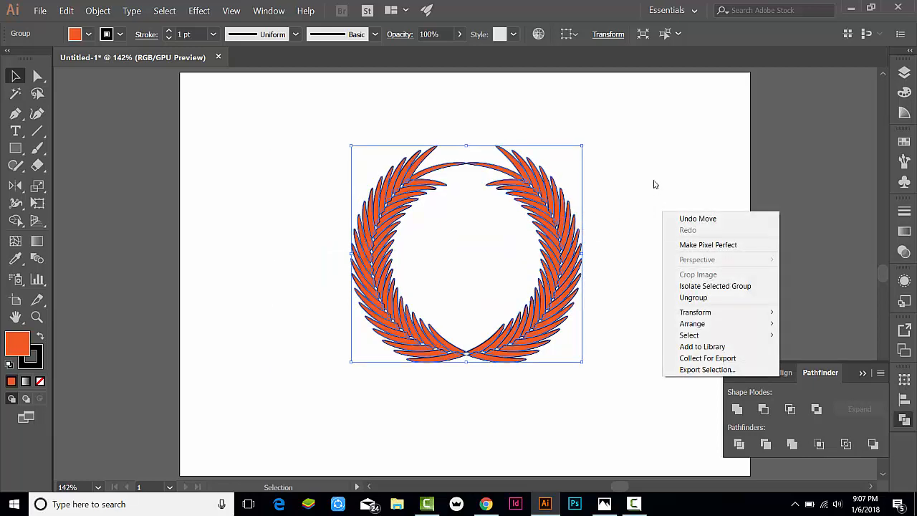
left_click(653, 184)
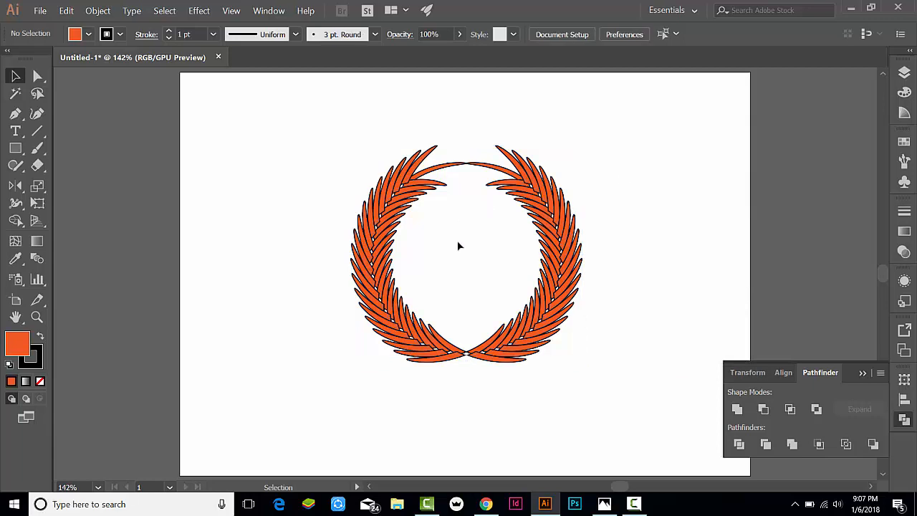
Step: Add a line of point text with the person's name in capitals inside the wreath
key("t")
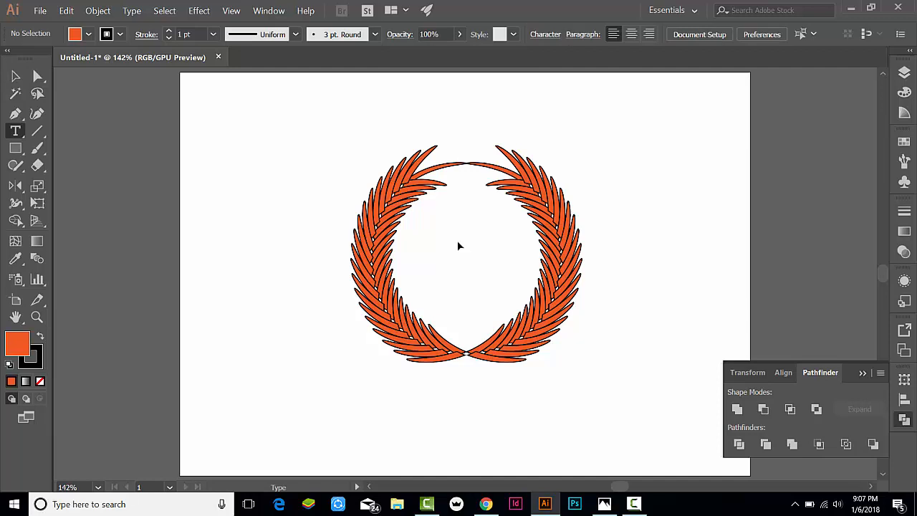
left_click(435, 242)
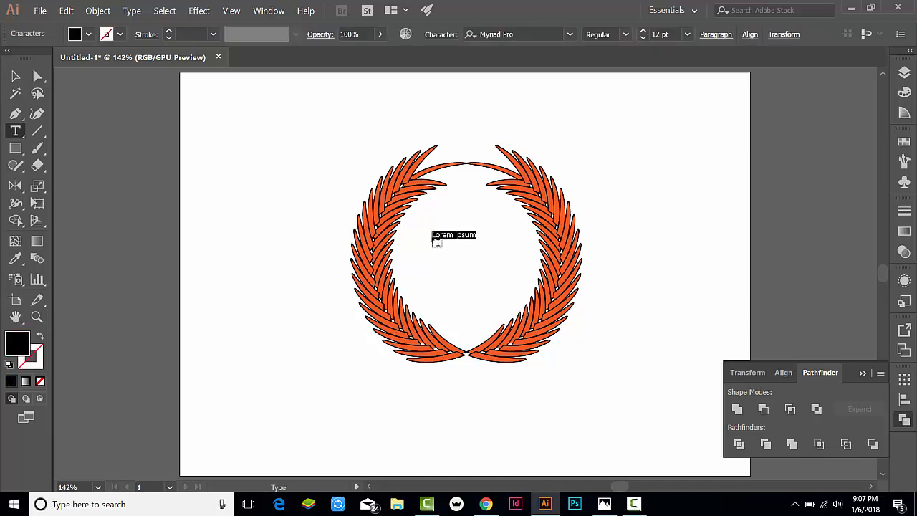
type("MAHBUB")
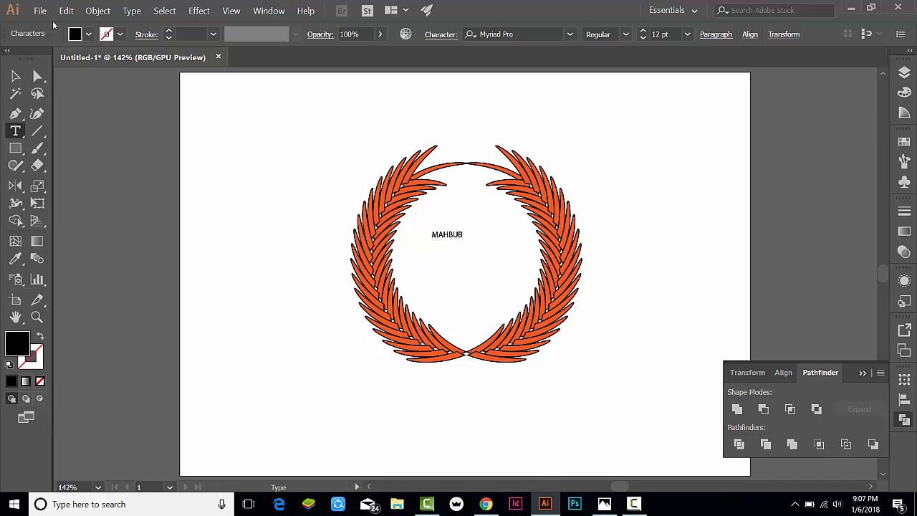
Step: Scale the name text up proportionally about its centre to about 51 pt so it nearly spans the wreath's interior
left_click(16, 76)
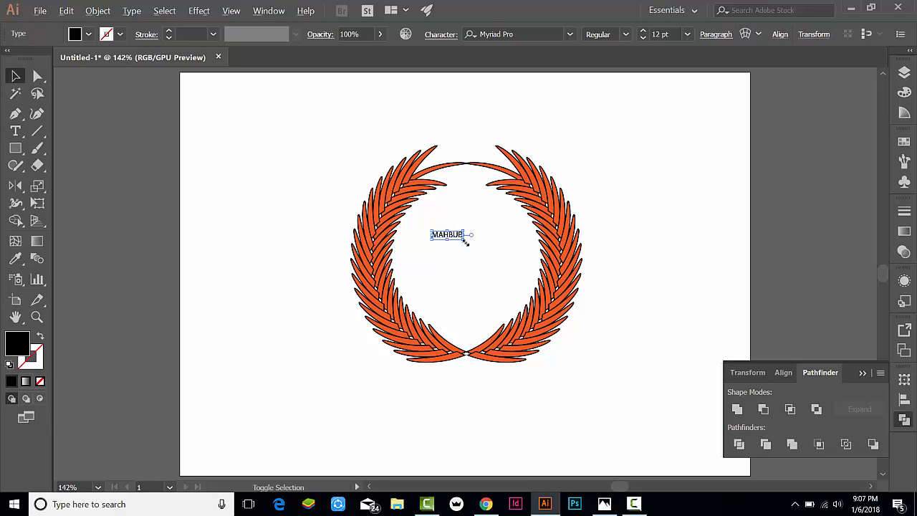
left_click_drag(466, 243, 488, 243)
left_click(290, 176)
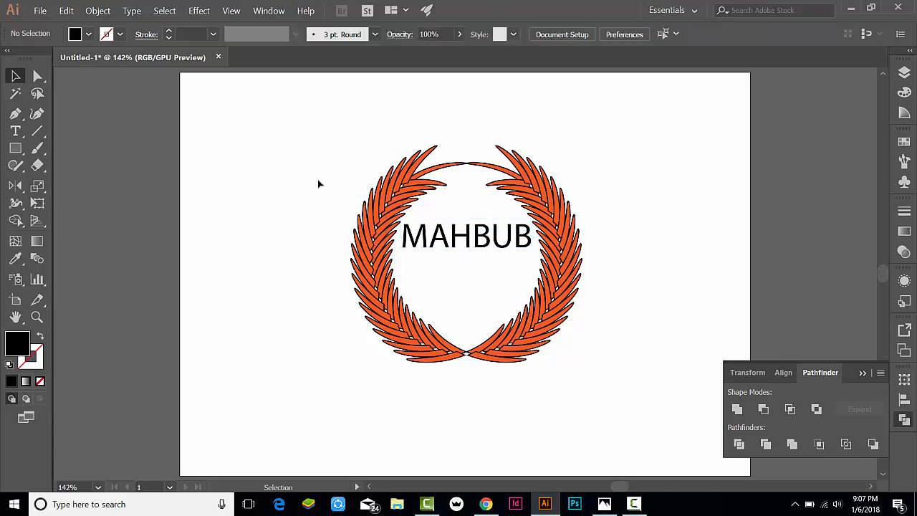
Step: Fill the name text with the green swatch R=34 G=181 B=115 and deselect it
left_click(452, 239)
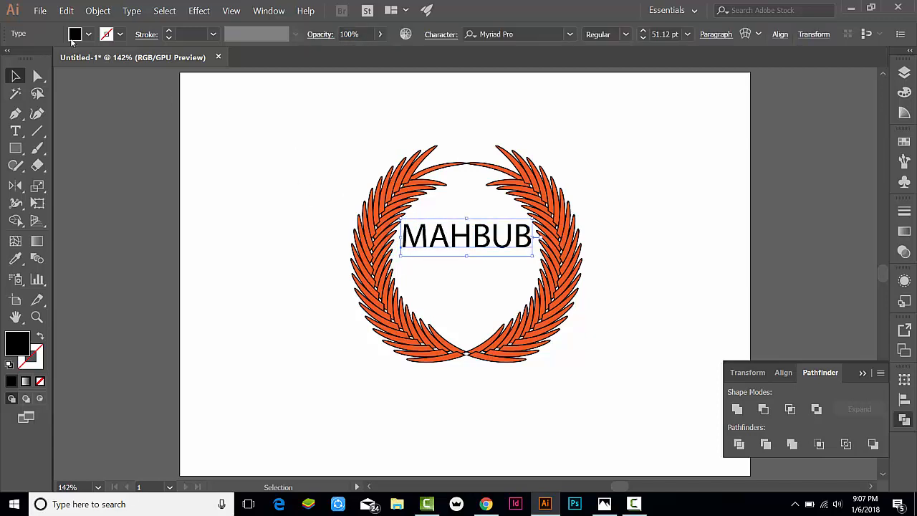
left_click(87, 34)
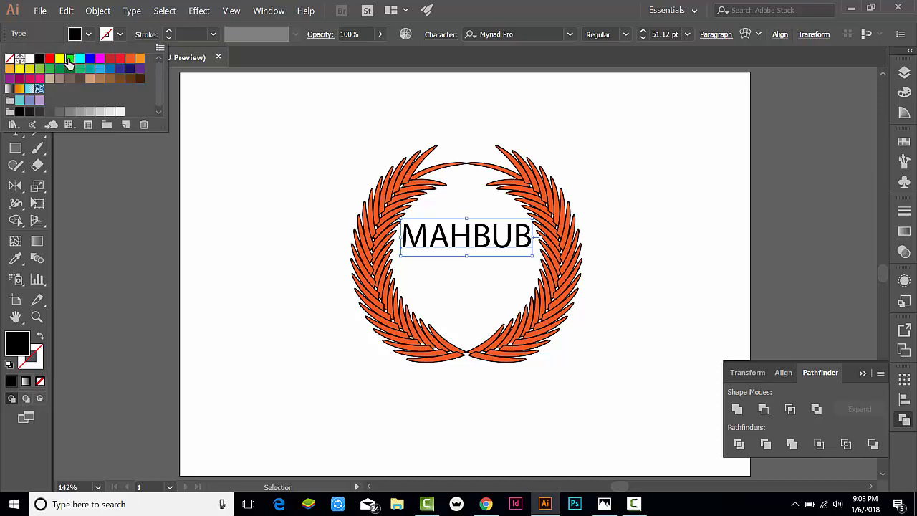
left_click(70, 59)
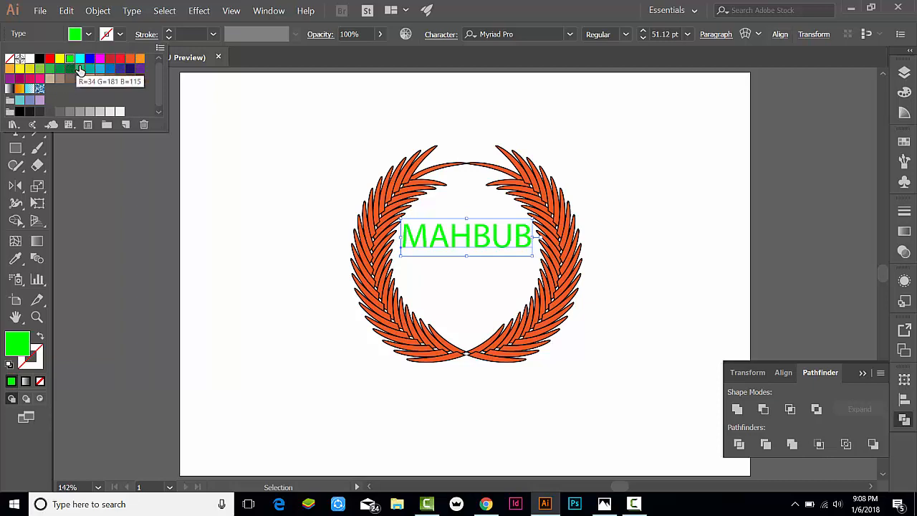
left_click(80, 69)
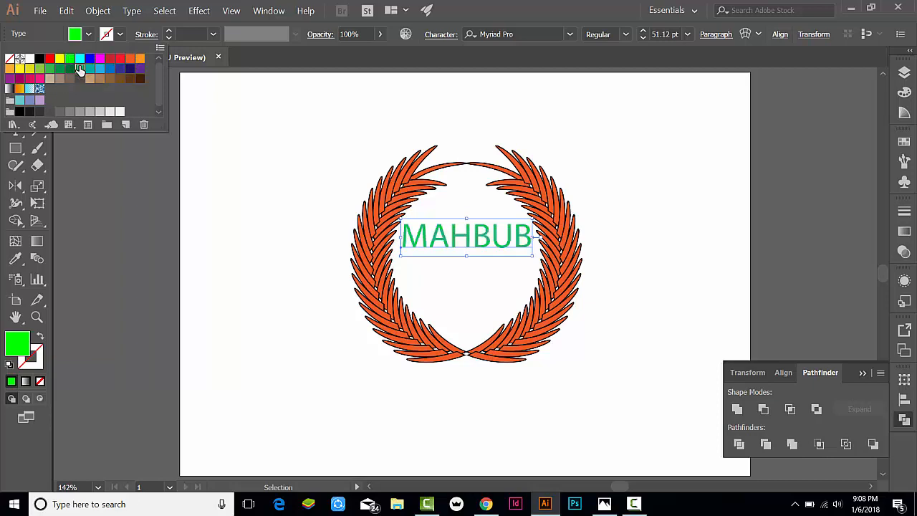
left_click(618, 222)
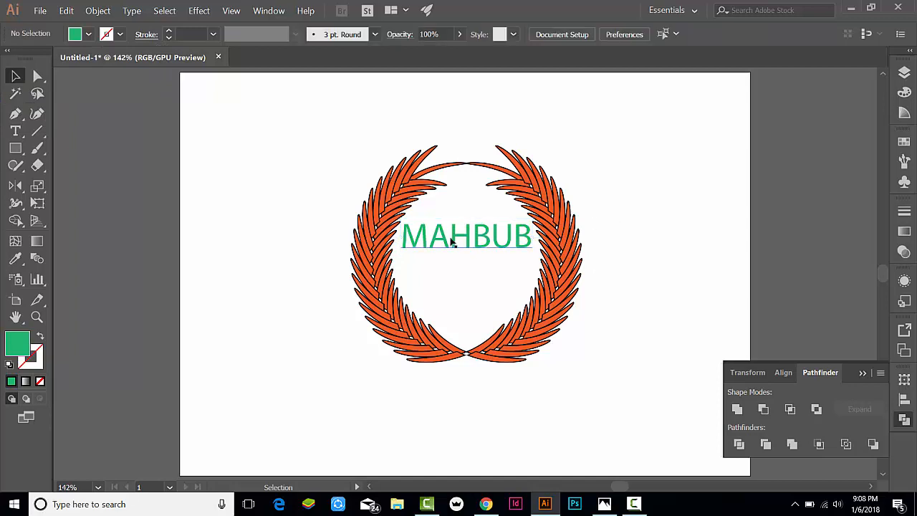
Step: Create a flipped copy of the name text below it by reflecting it across the horizontal axis at 0°
left_click(477, 245)
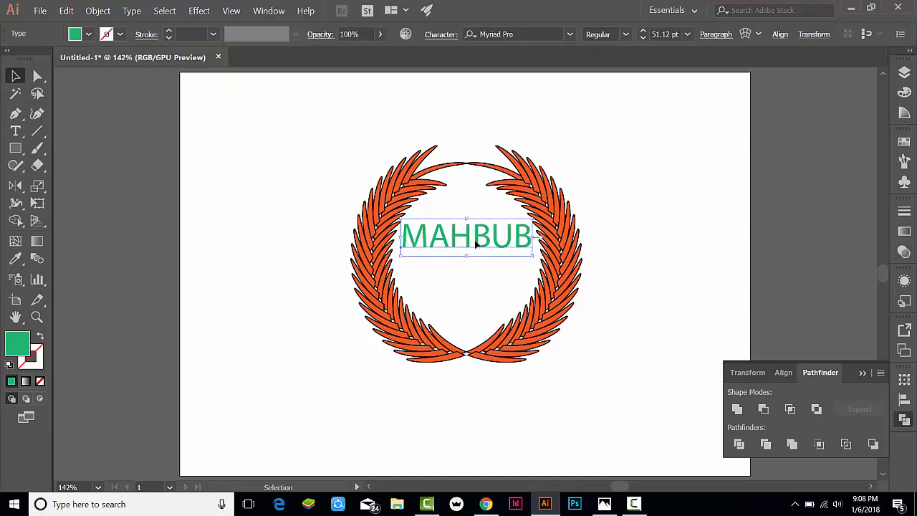
left_click(16, 189)
double_click(16, 188)
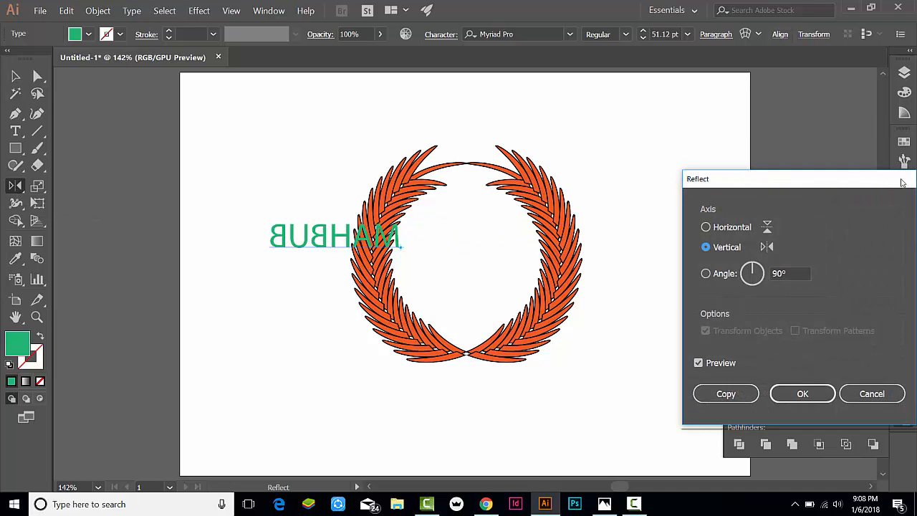
left_click(705, 228)
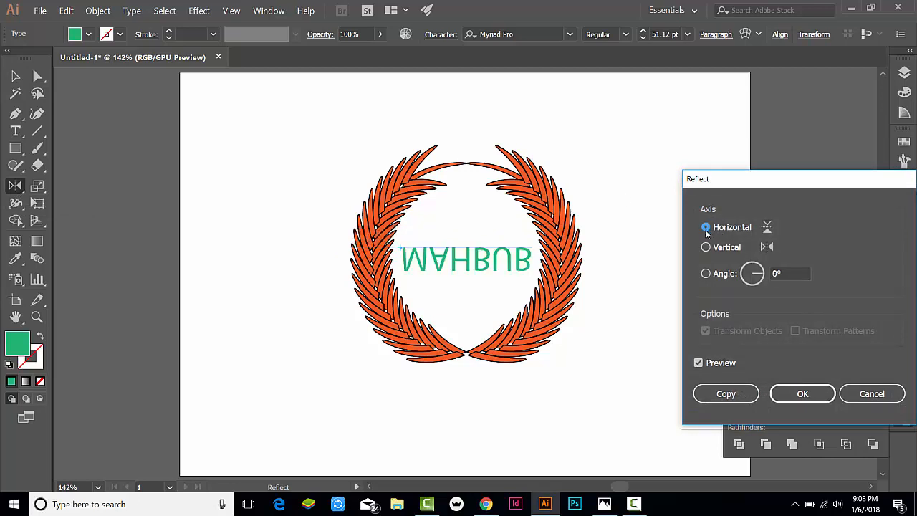
left_click(726, 393)
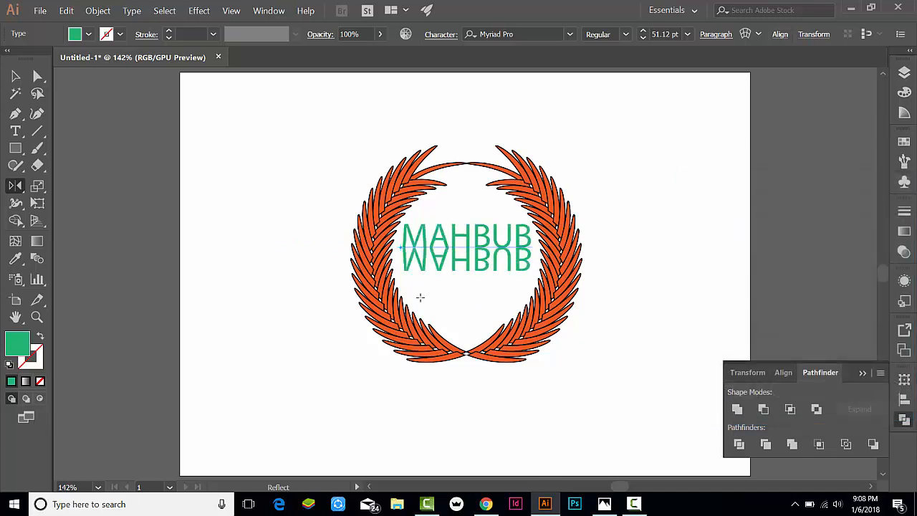
left_click(15, 75)
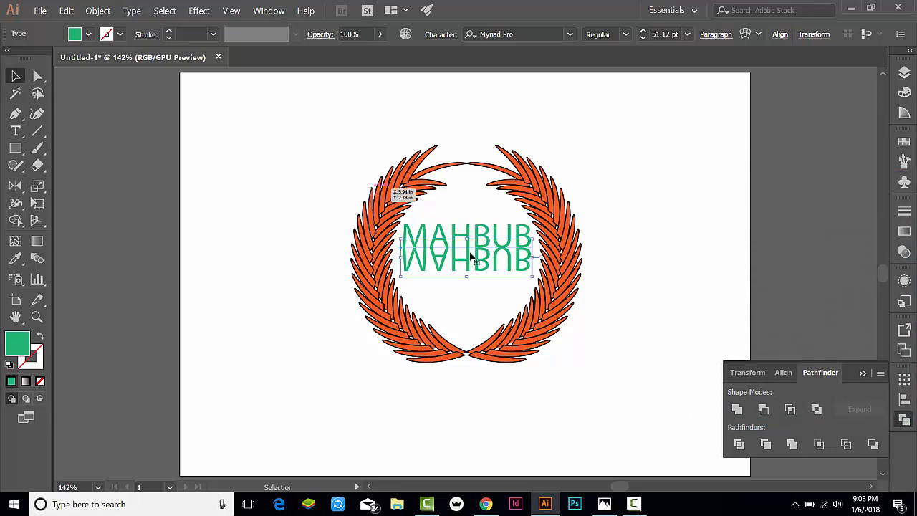
left_click(671, 326)
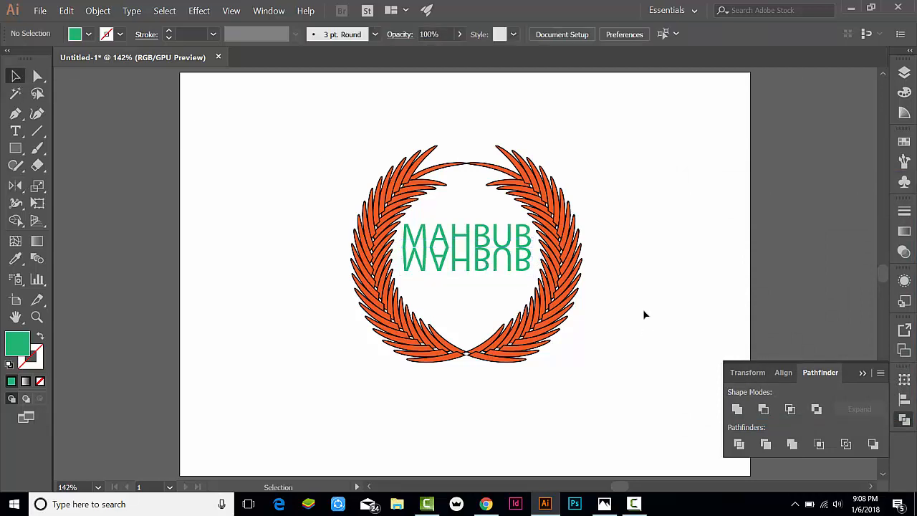
Step: Lower the opacity of the flipped name copy to 20% so it looks like a faint reflection
left_click(485, 265)
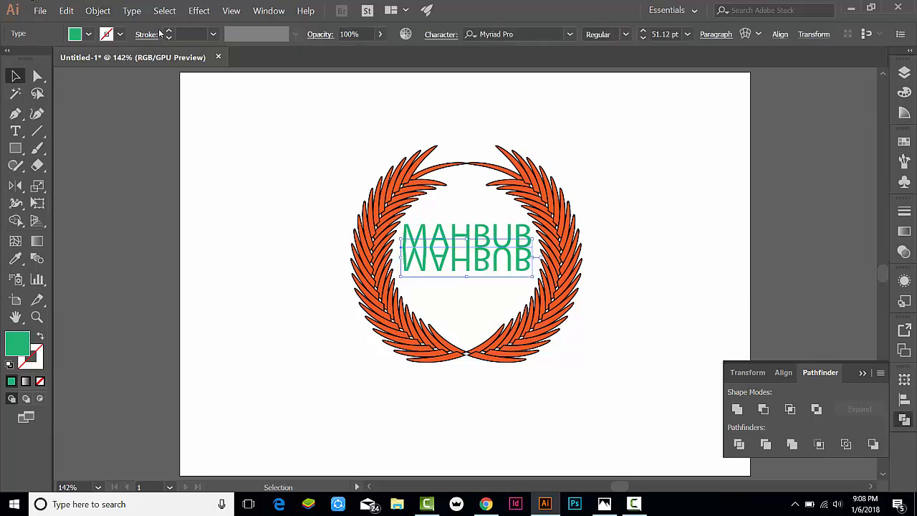
left_click(381, 34)
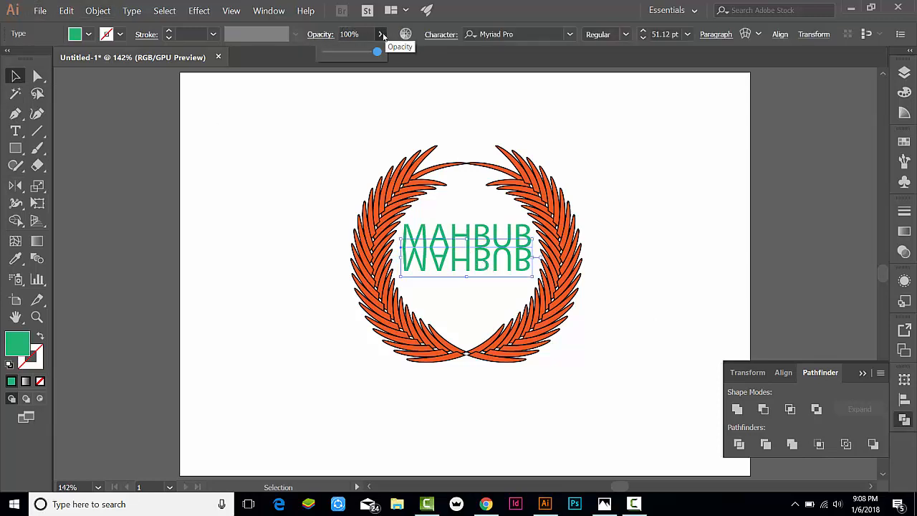
left_click(345, 52)
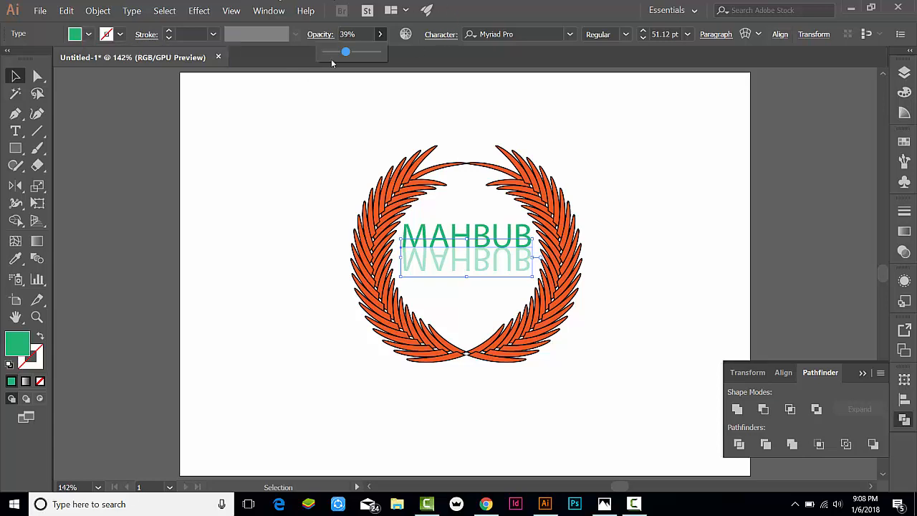
left_click_drag(343, 56, 332, 57)
left_click(315, 119)
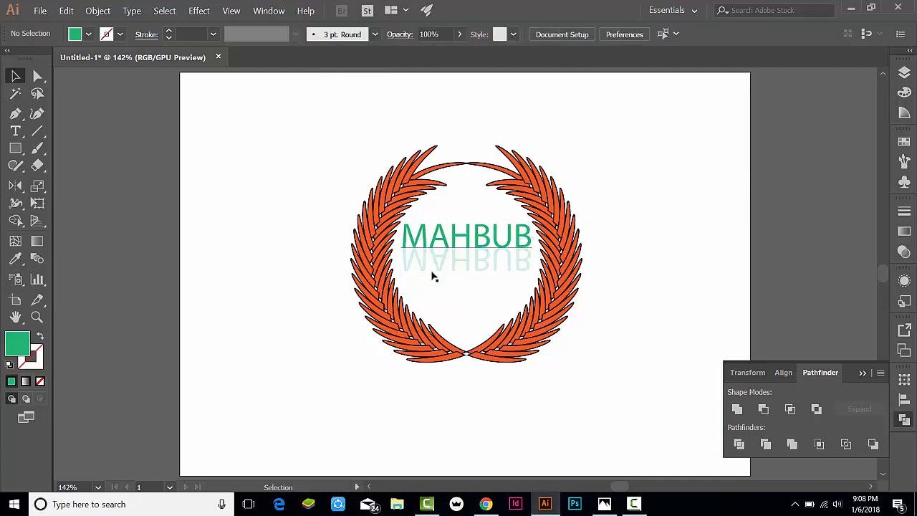
Step: Group the name text with its faint reflection and move the group slightly down to the middle of the wreath
left_click(478, 243)
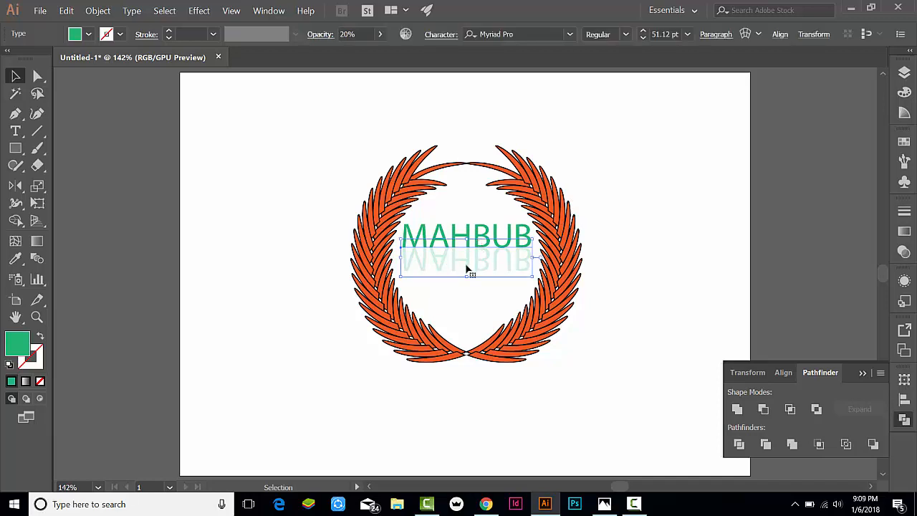
left_click(485, 233, "shift")
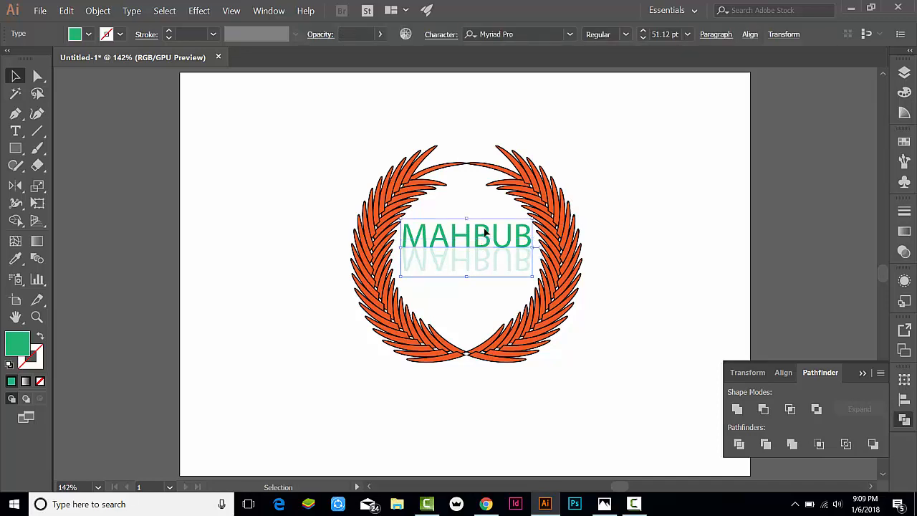
key("ctrl")
key("ctrl+g")
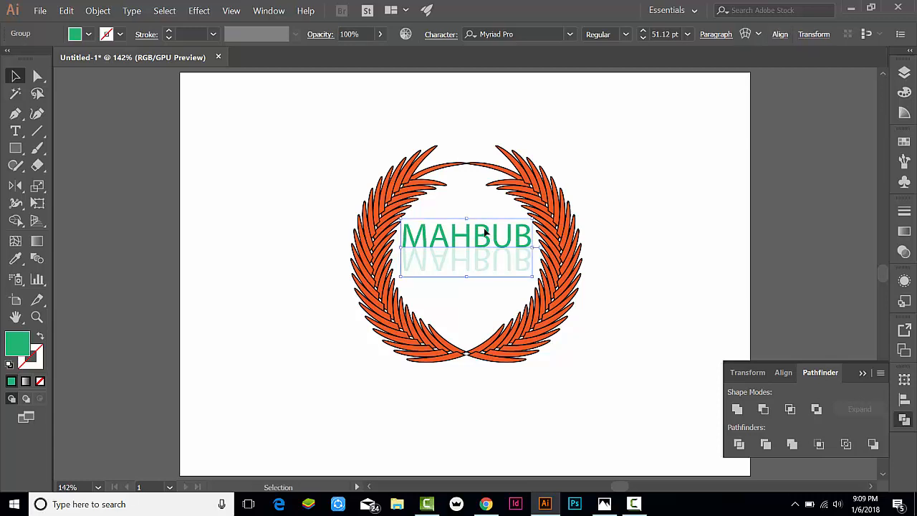
left_click_drag(485, 232, 486, 248)
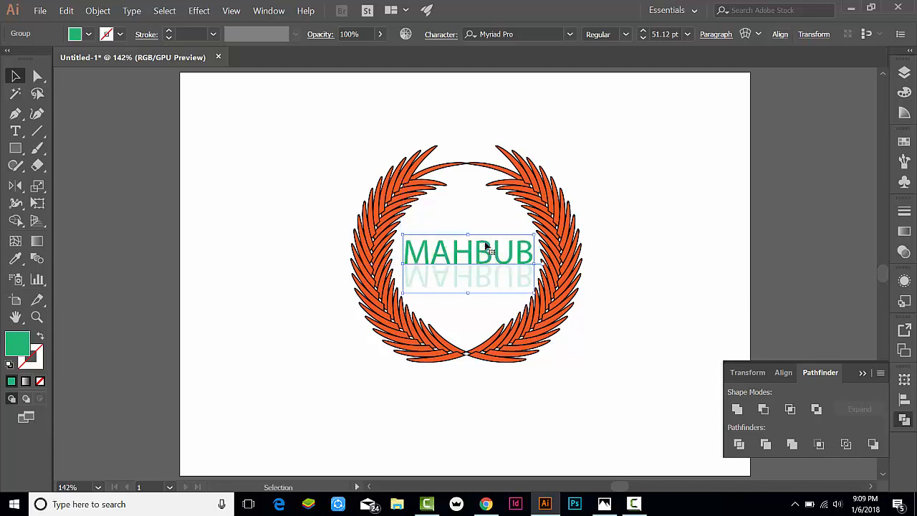
left_click(709, 199)
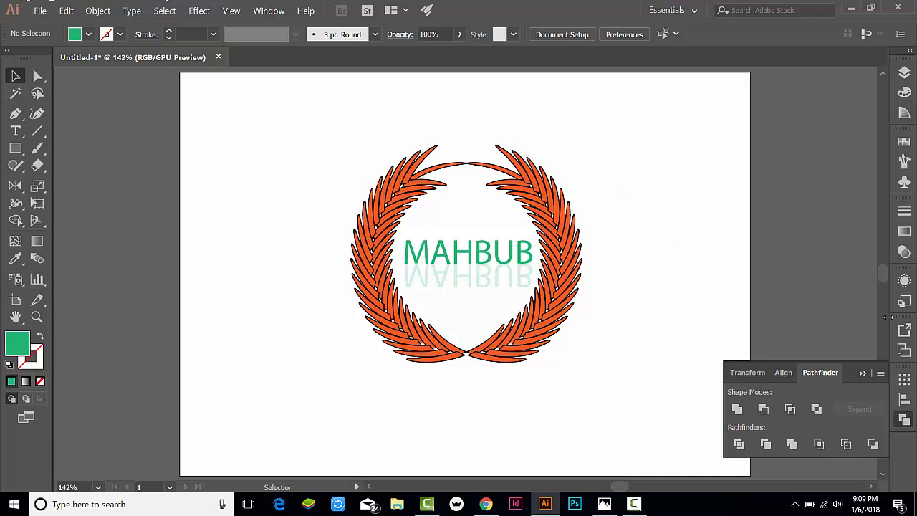
Step: Look at the reference logo Zohar.jpg in Photos, then return to the Illustrator document
left_click(862, 373)
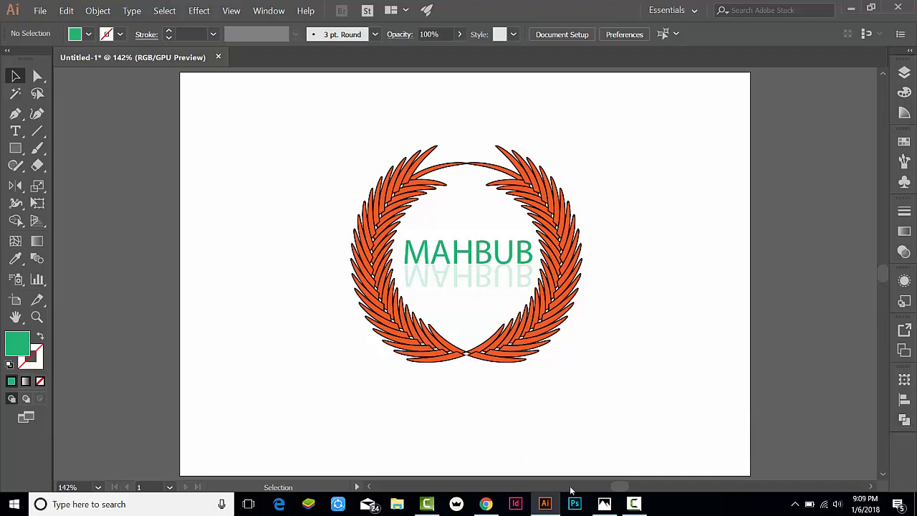
left_click(604, 505)
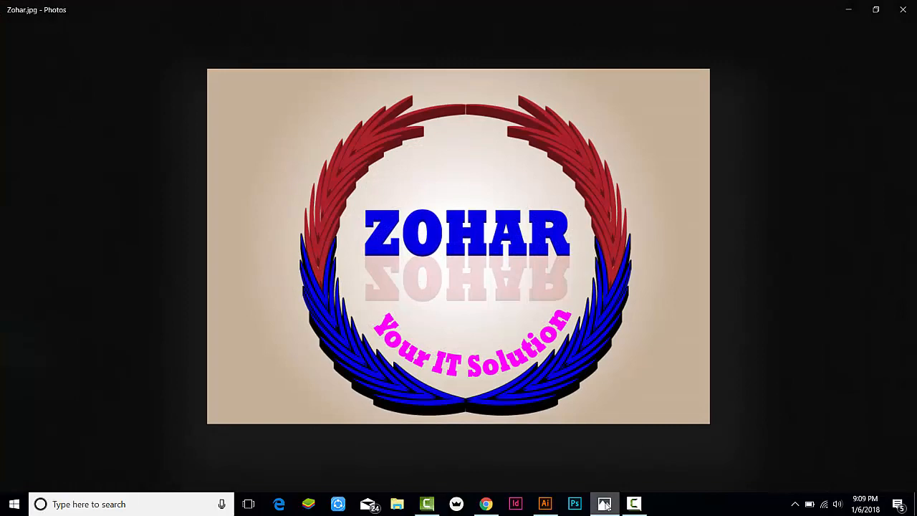
left_click(604, 504)
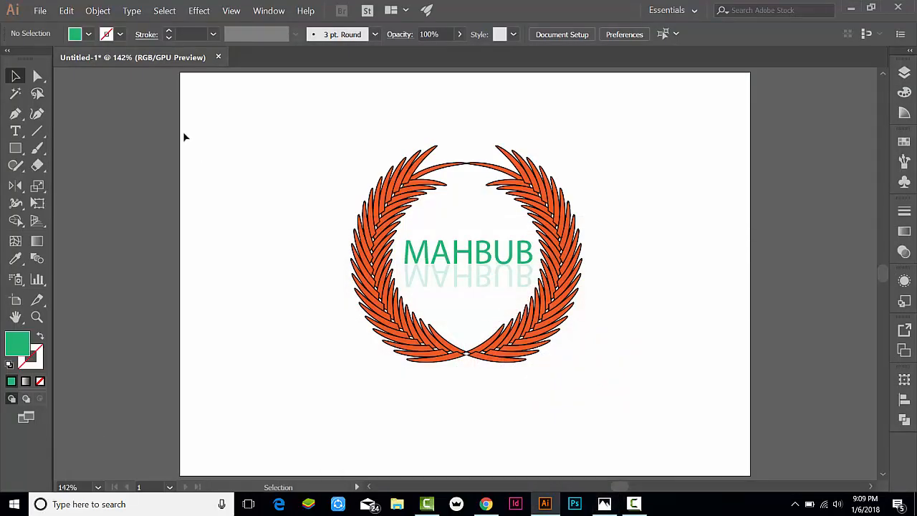
Step: Draw a rectangle covering the whole artboard and fill it with the white-to-black gradient swatch
left_click(15, 147)
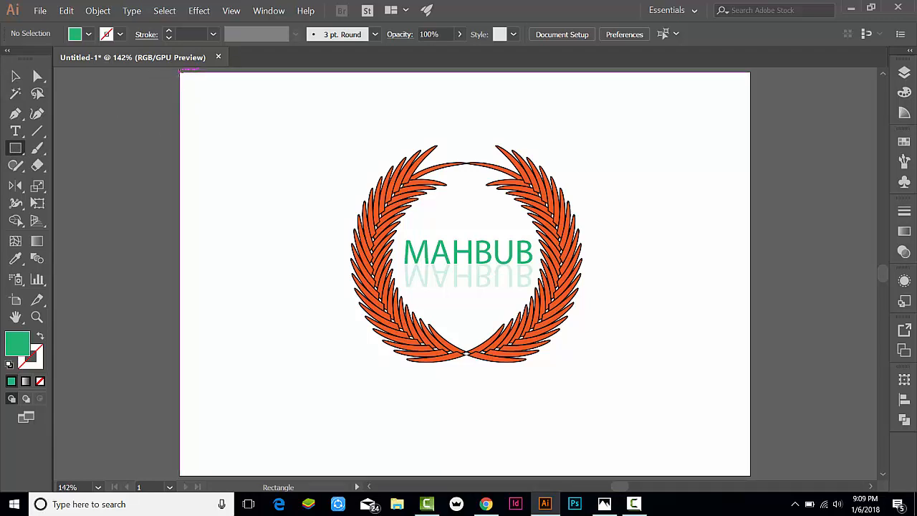
left_click_drag(180, 71, 750, 474)
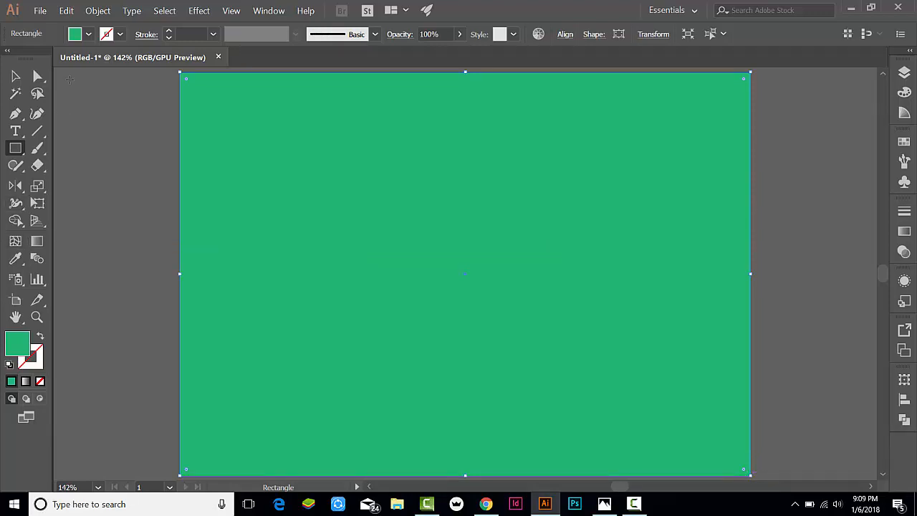
left_click(89, 36)
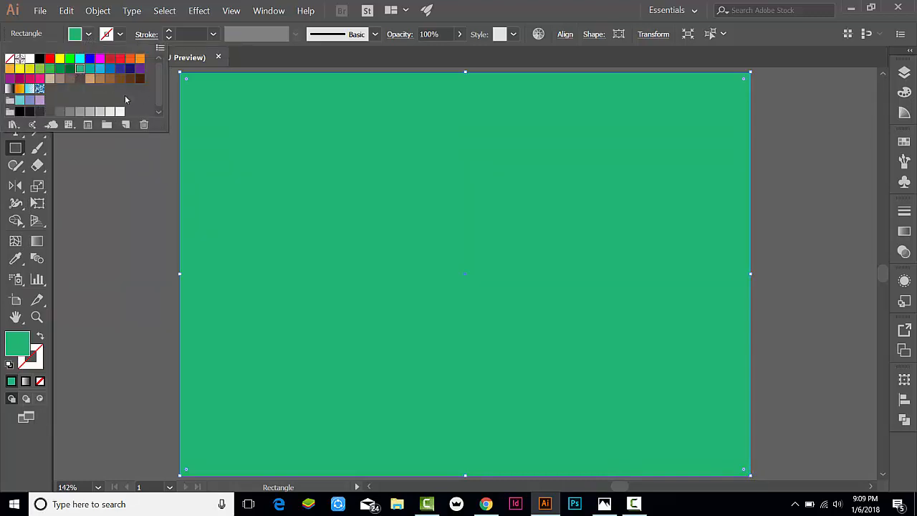
left_click(9, 89)
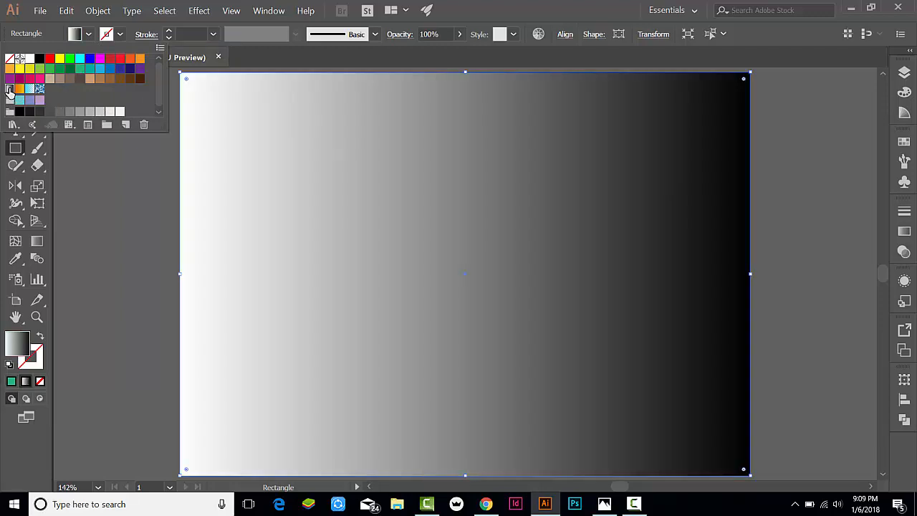
left_click(519, 5)
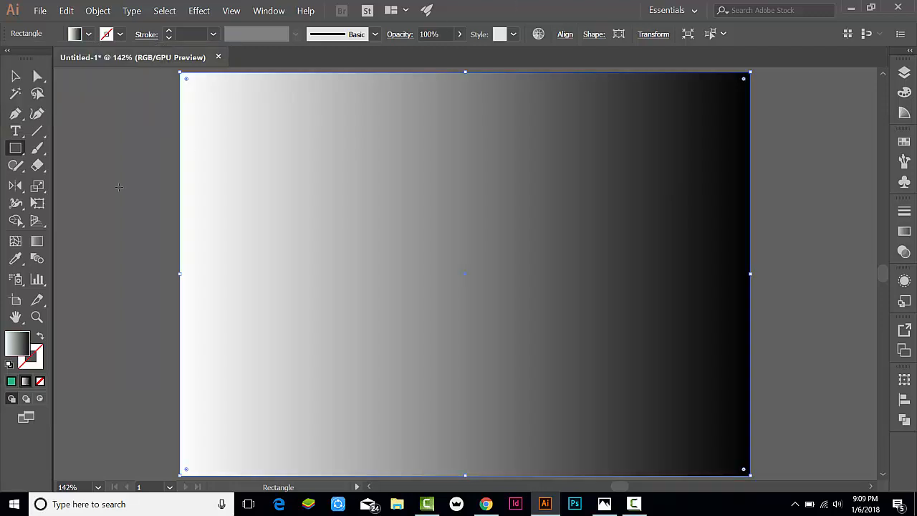
Step: Redirect the rectangle's linear gradient to run nearly vertically from white at the bottom edge to black at the top edge
left_click(37, 241)
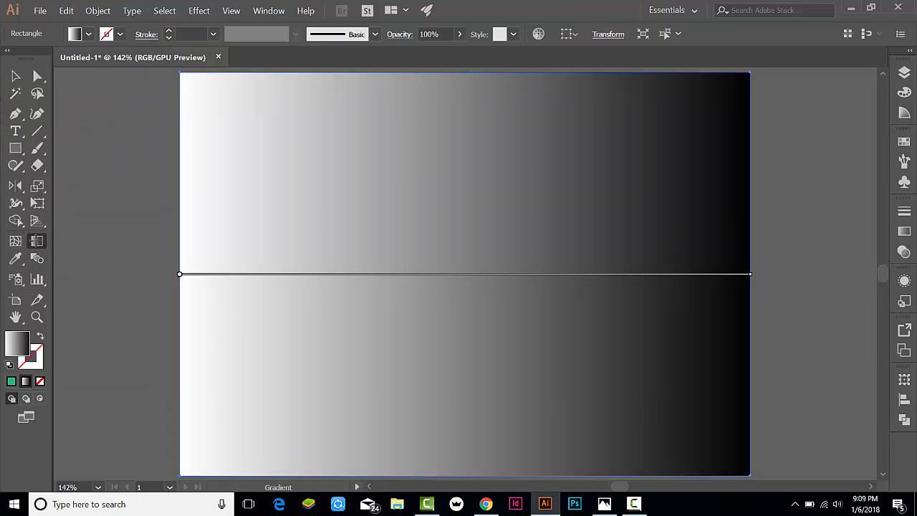
mouse_move(566, 129)
left_mouse_down()
mouse_move(376, 421)
mouse_move(361, 430)
left_mouse_up()
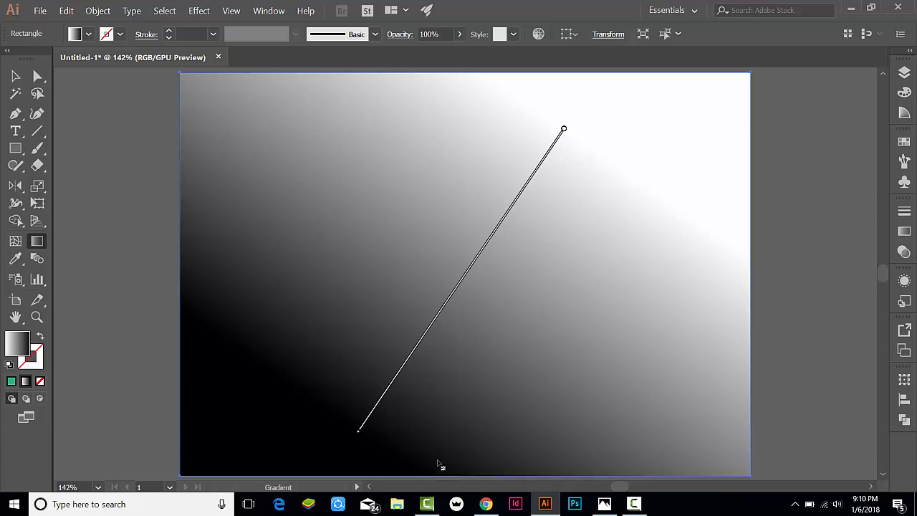
left_click_drag(457, 472, 467, 207)
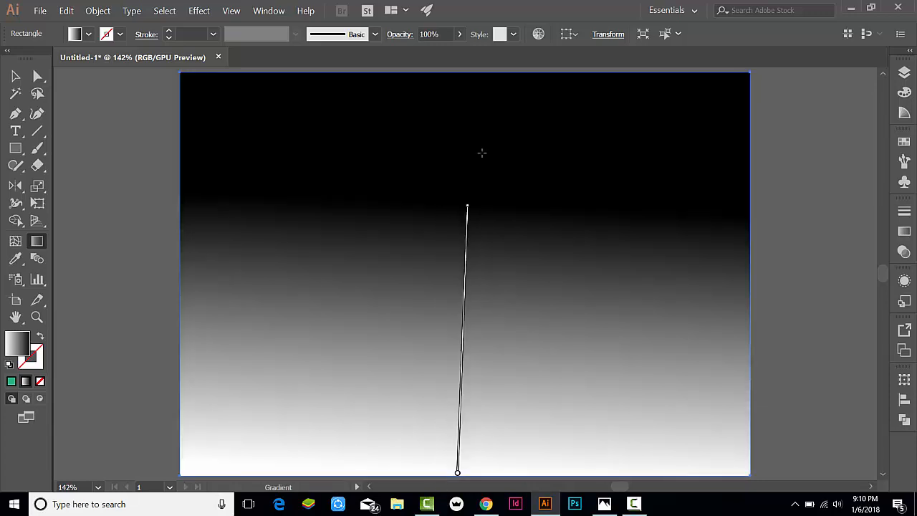
left_click_drag(468, 207, 472, 76)
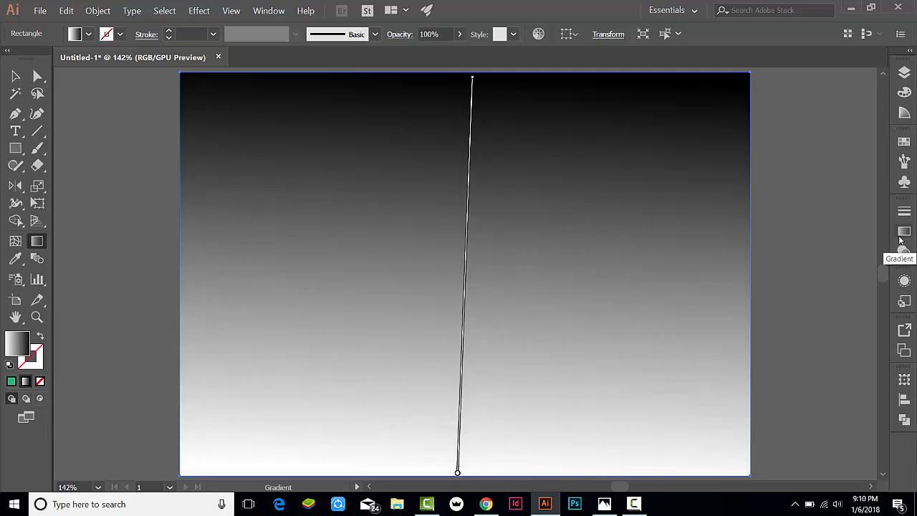
Step: Change the rectangle's gradient type to Radial
left_click(901, 232)
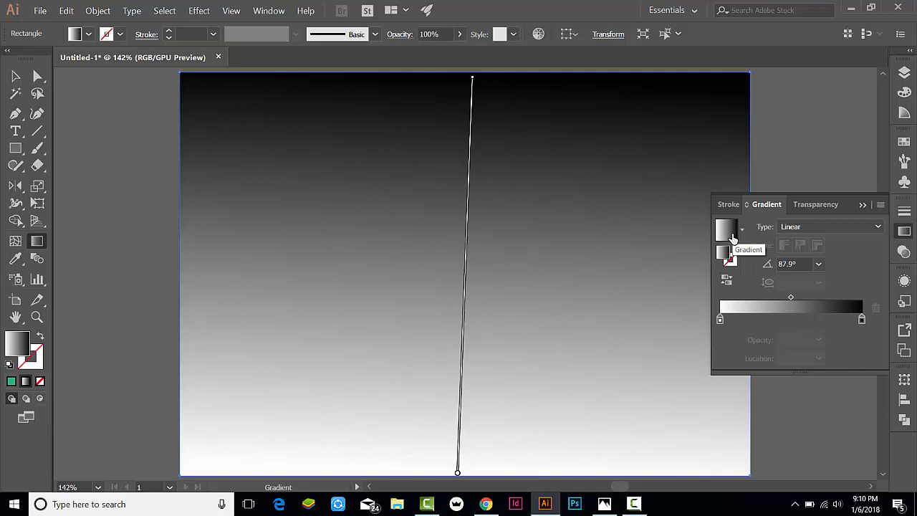
left_click(809, 227)
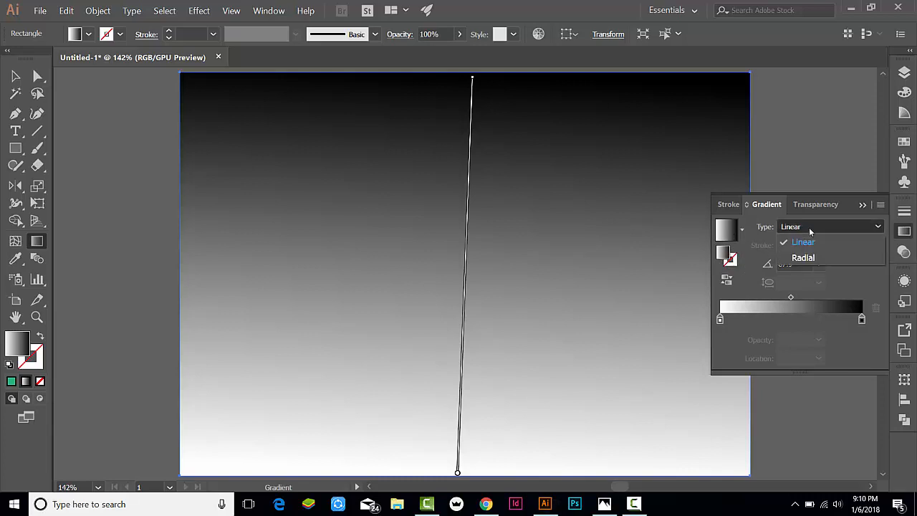
left_click(802, 259)
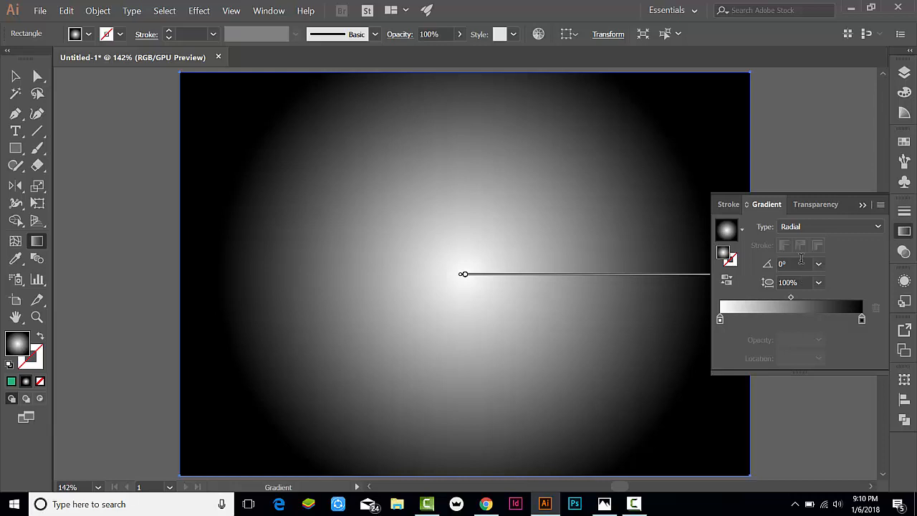
Step: Recolor the radial gradient's white centre stop with the grayish-brown swatch
left_click(721, 320)
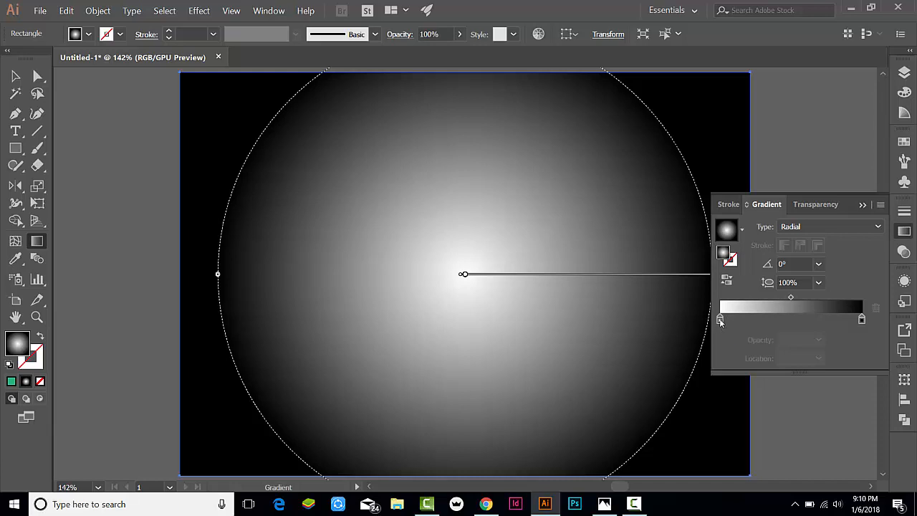
double_click(720, 319)
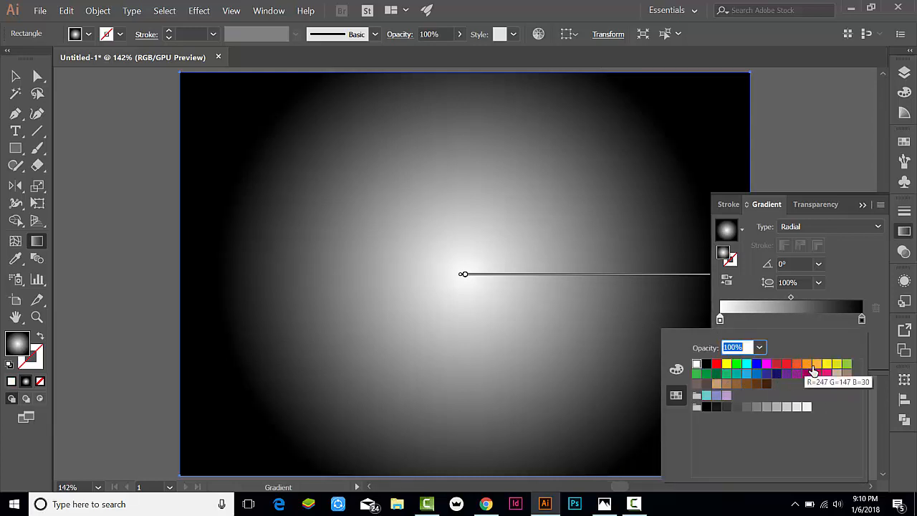
left_click(846, 374)
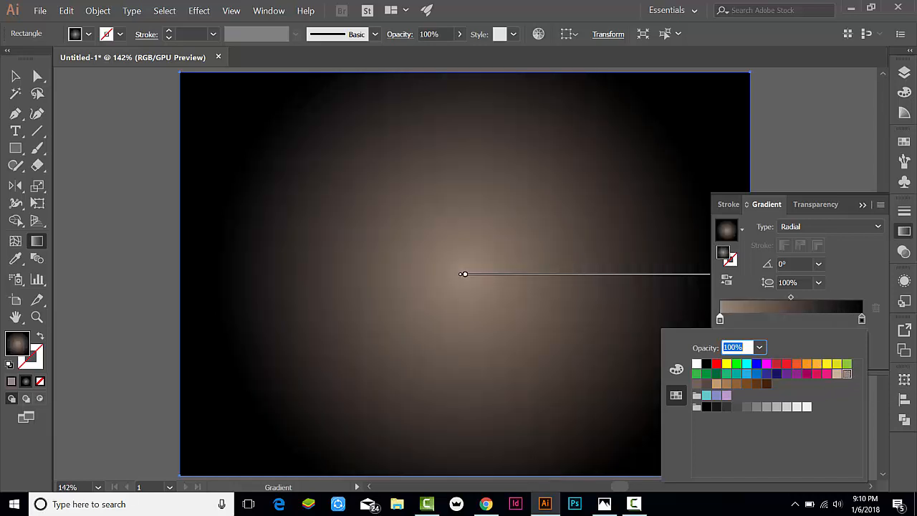
Step: Color the radial gradient's outer stop grayish-brown and its centre stop light gray using the swatches
left_click(863, 321)
double_click(863, 321)
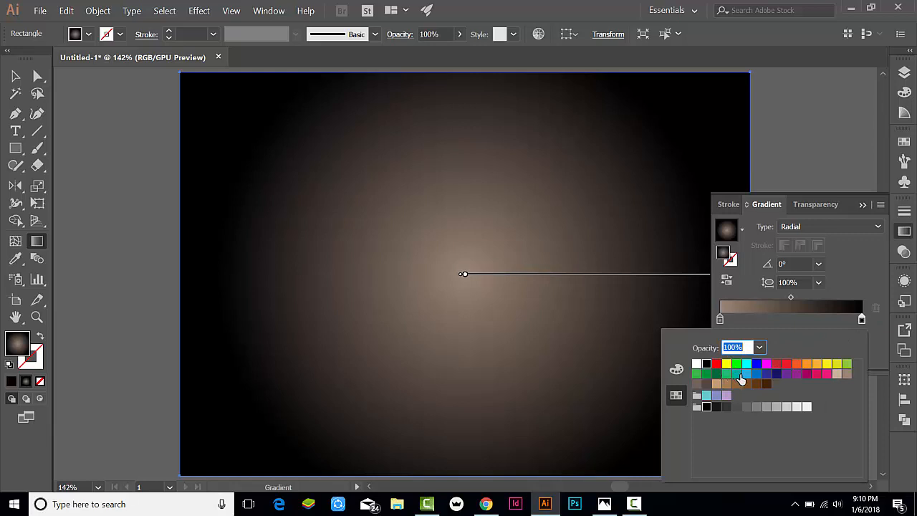
left_click(850, 376)
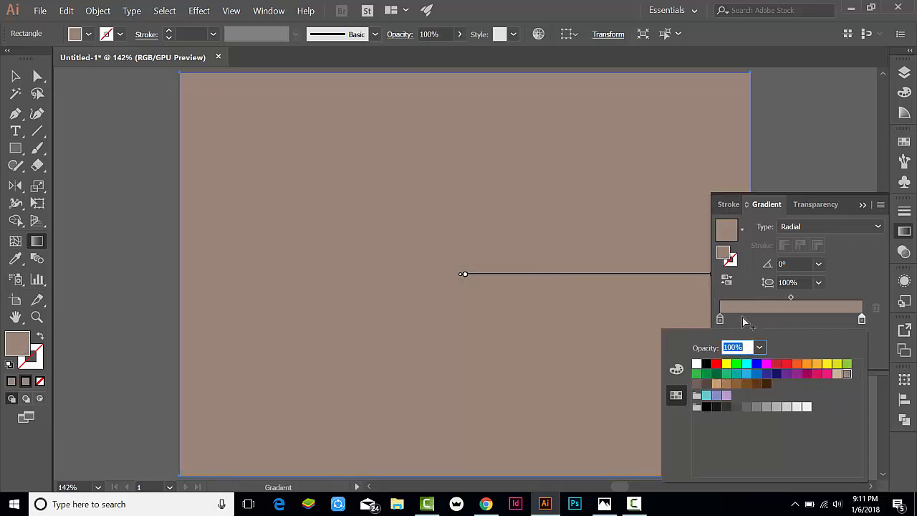
left_click(720, 323)
double_click(720, 321)
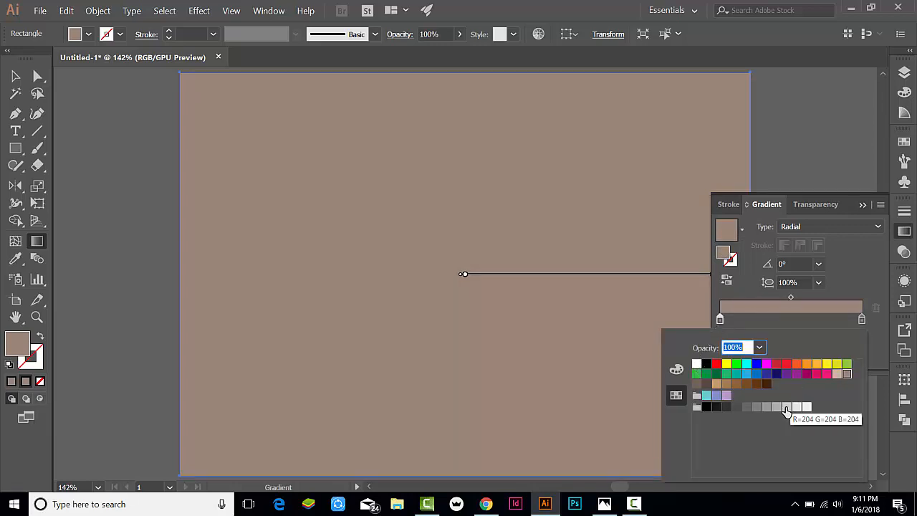
left_click(778, 409)
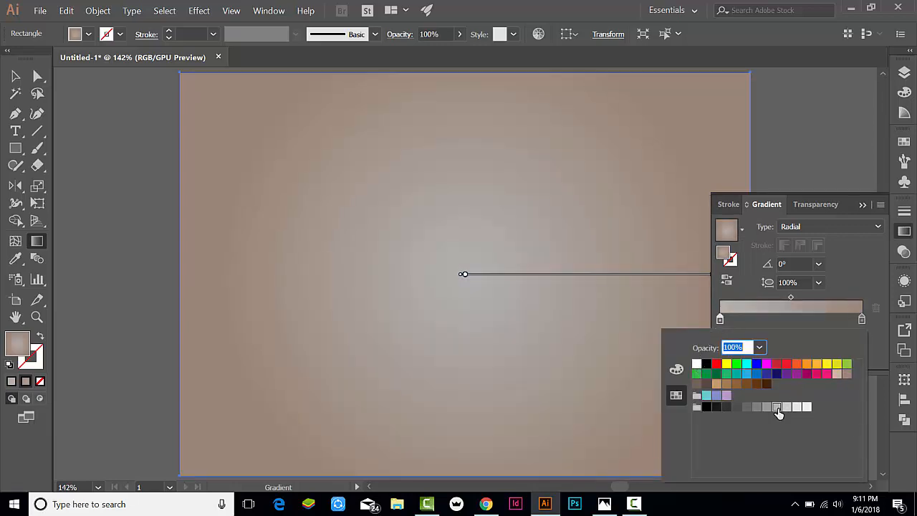
left_click(20, 76)
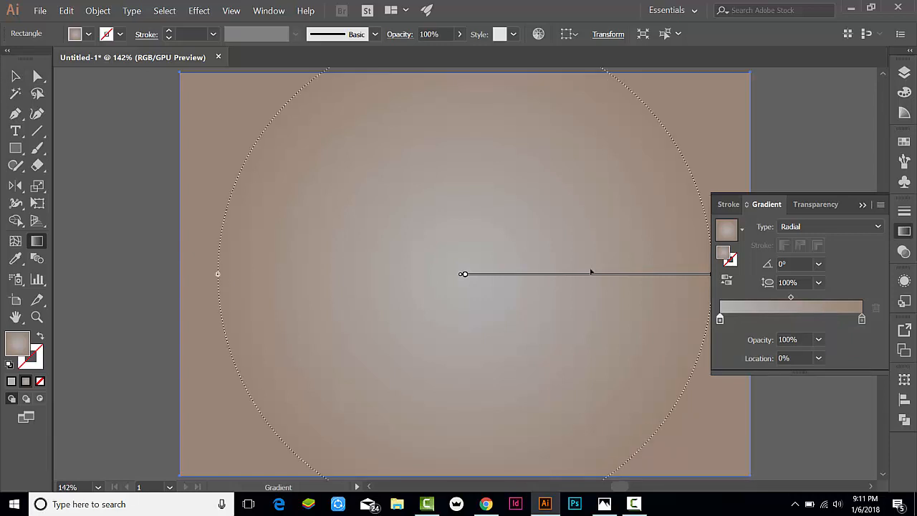
left_click(863, 204)
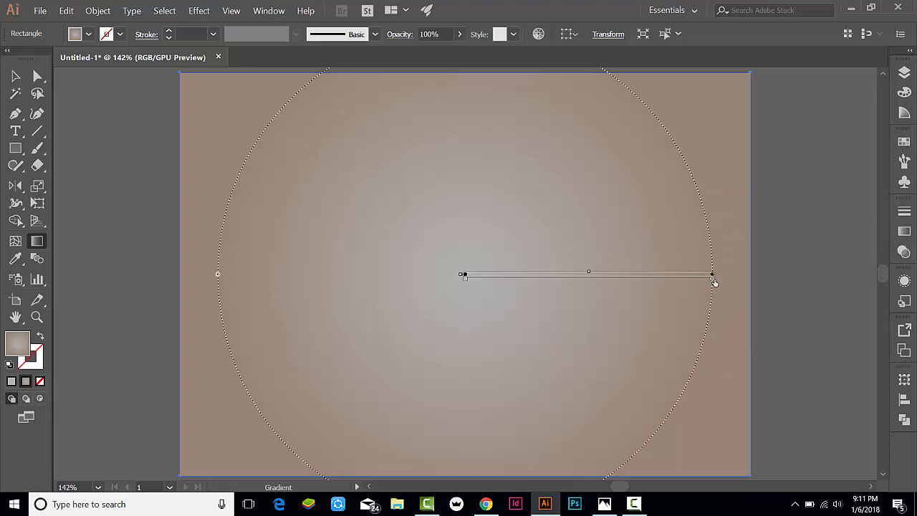
Step: Tighten the radial gradient's light area, keep it centred on the rectangle and extend its radius to the rectangle's right edge
mouse_move(634, 281)
left_mouse_down()
mouse_move(642, 278)
mouse_move(620, 279)
left_mouse_up()
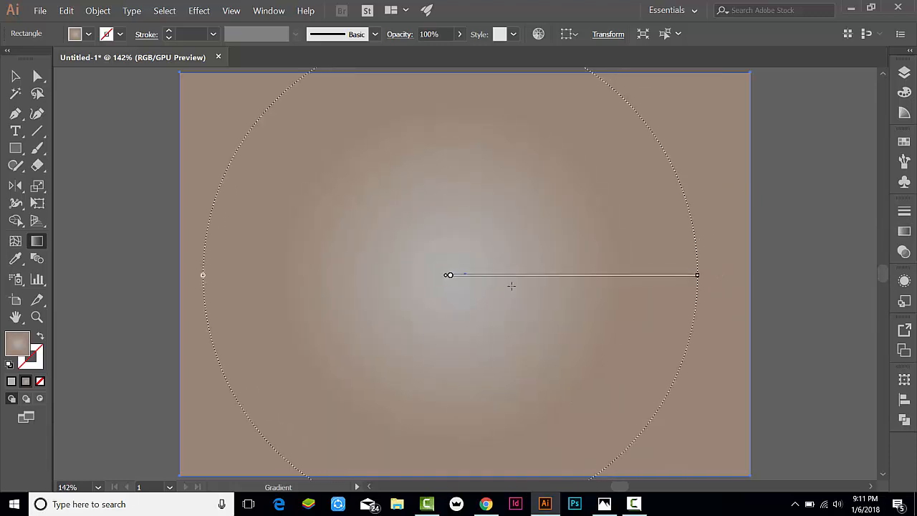
left_click_drag(471, 276, 485, 274)
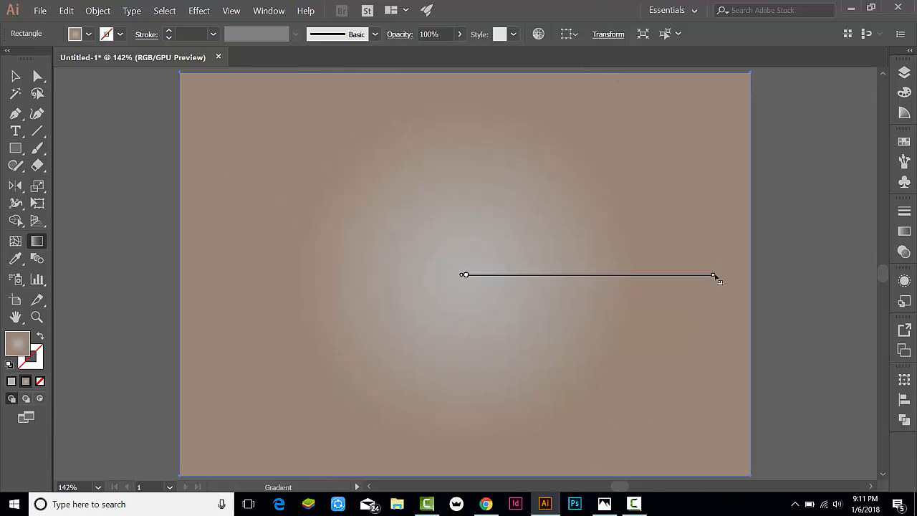
left_click_drag(716, 275, 750, 273)
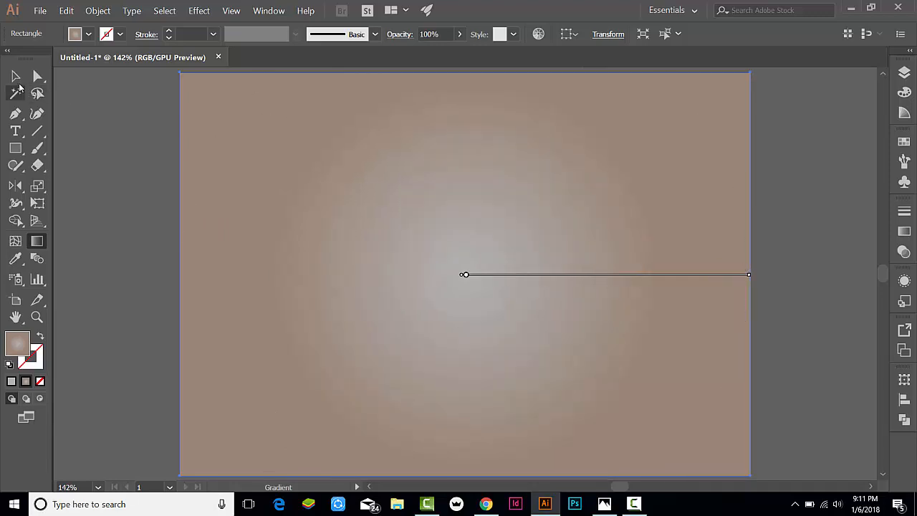
Step: Send the gradient rectangle to the back, behind the wreath and the name text
left_click(15, 76)
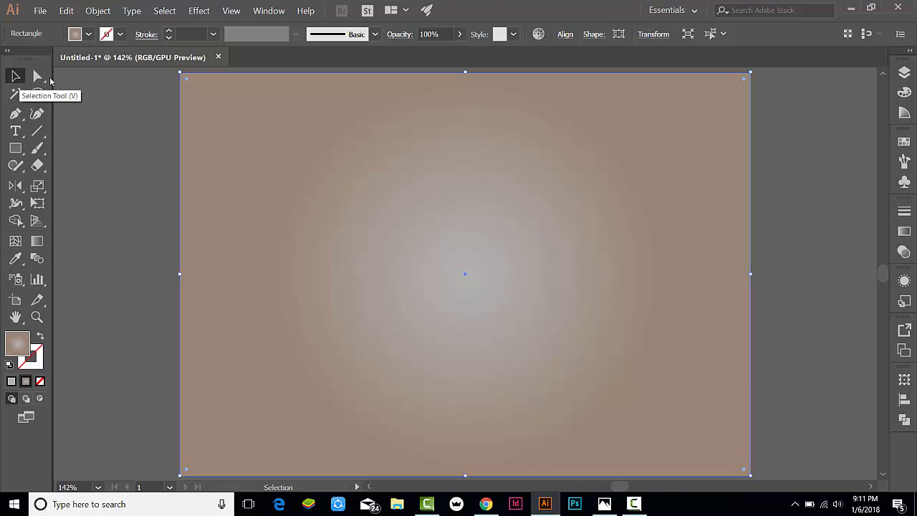
right_click(288, 142)
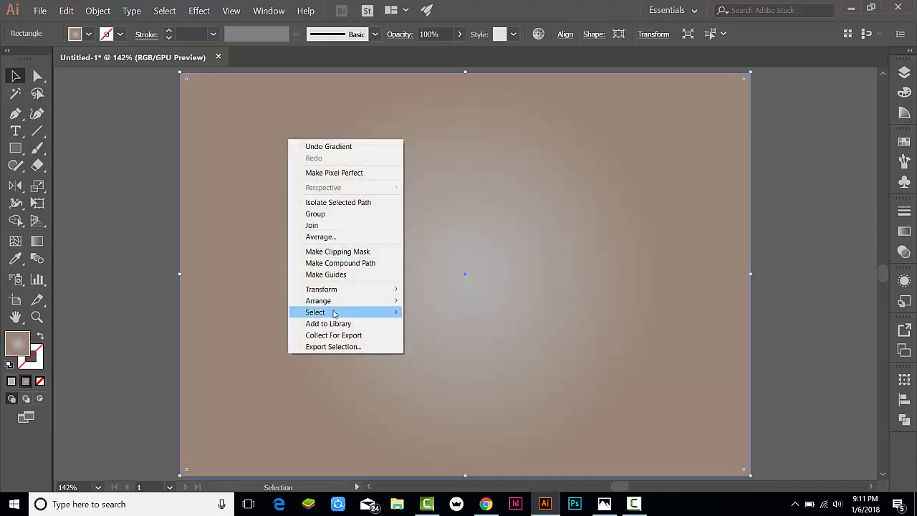
mouse_move(351, 304)
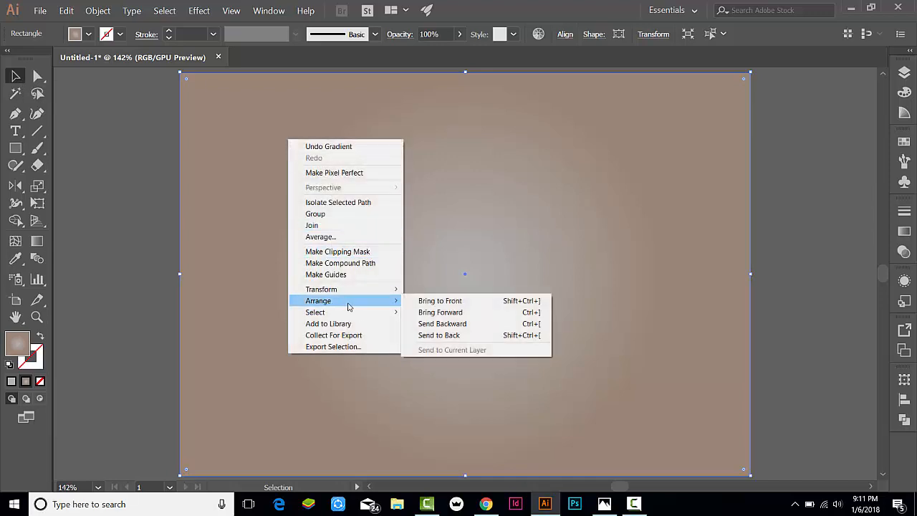
left_click(430, 335)
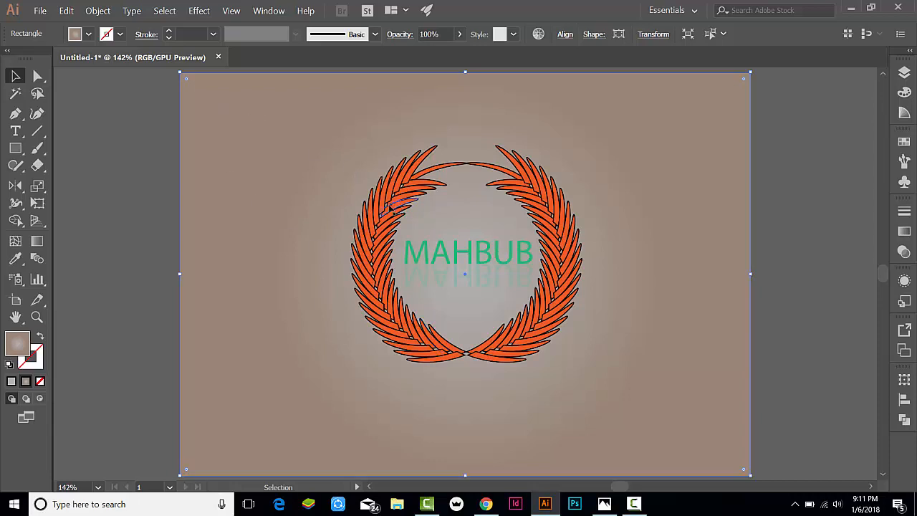
Step: Lock the background rectangle inside Layer 1, leaving the wreath and text groups unlocked
left_click(38, 76)
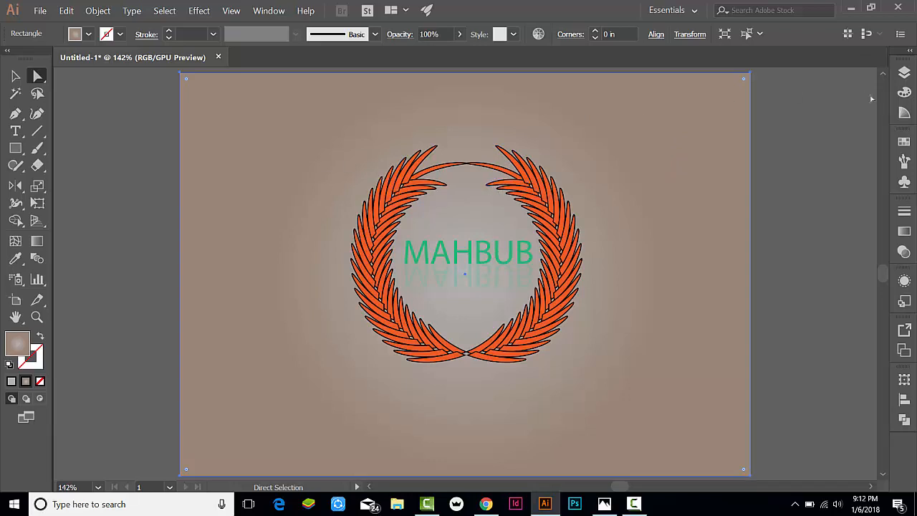
left_click(904, 74)
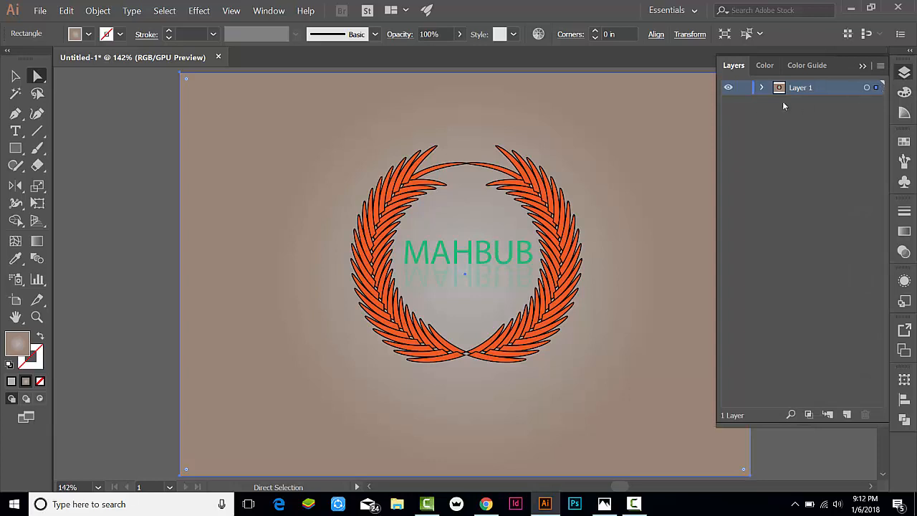
left_click(761, 89)
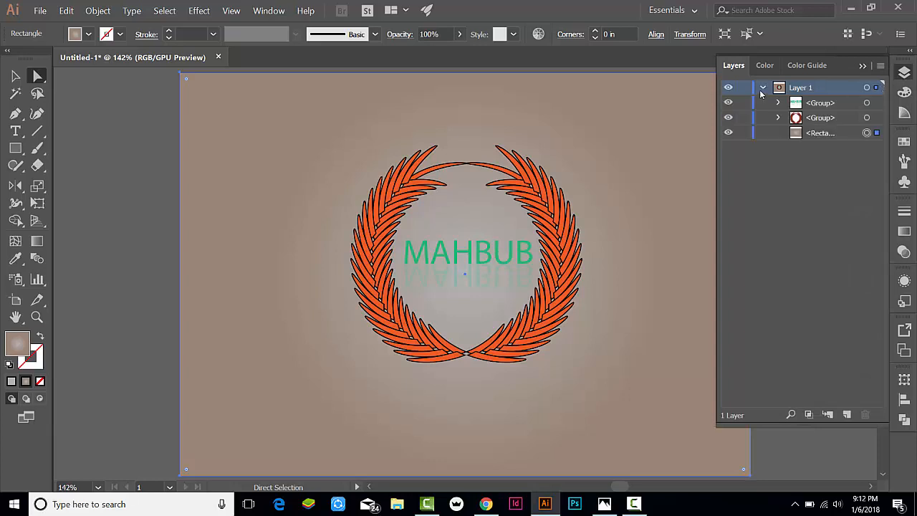
left_click(784, 134)
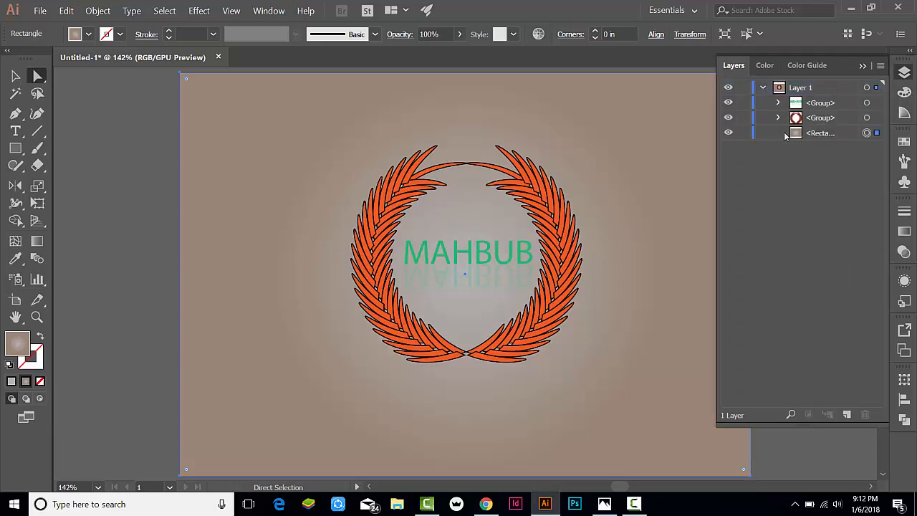
left_click(744, 134)
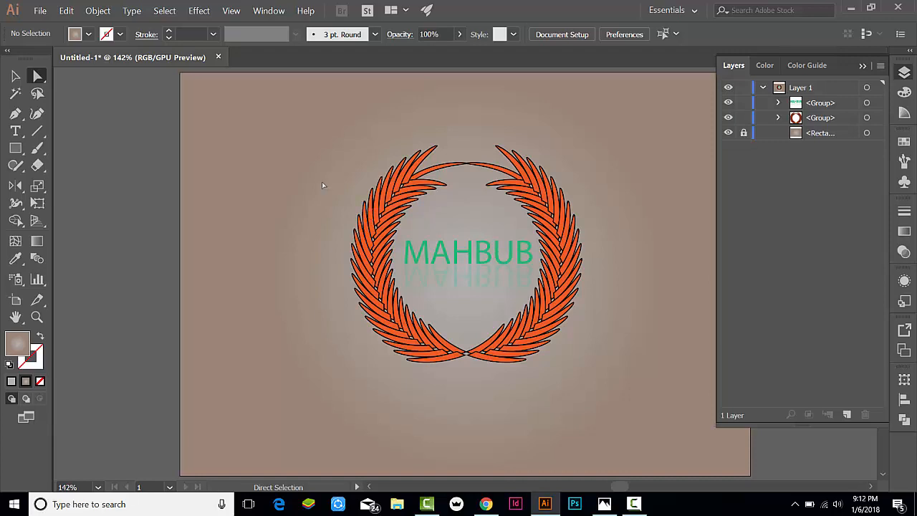
left_click(900, 73)
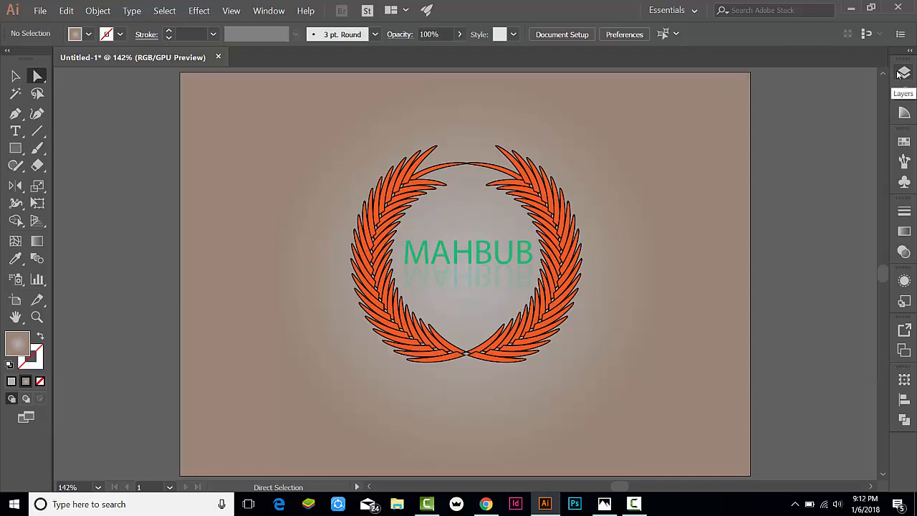